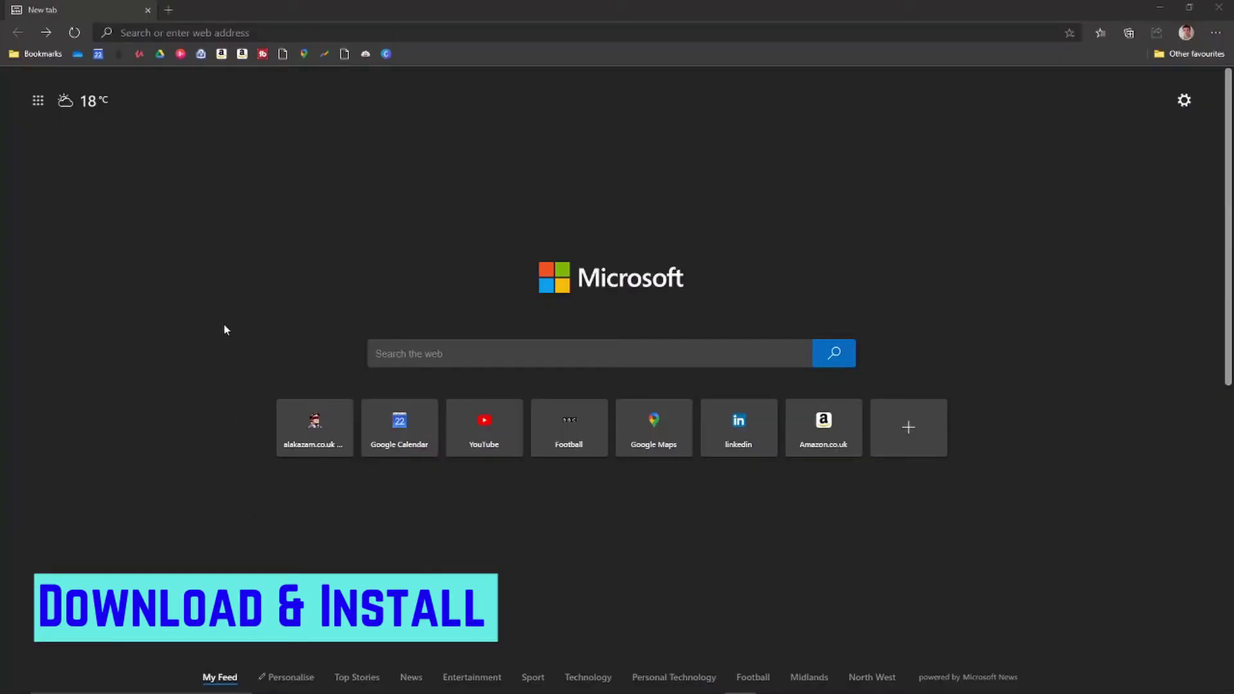
Paste the github.com/Microsoft/powertoys/releases link into the address bar and load it.
right_click(185, 33)
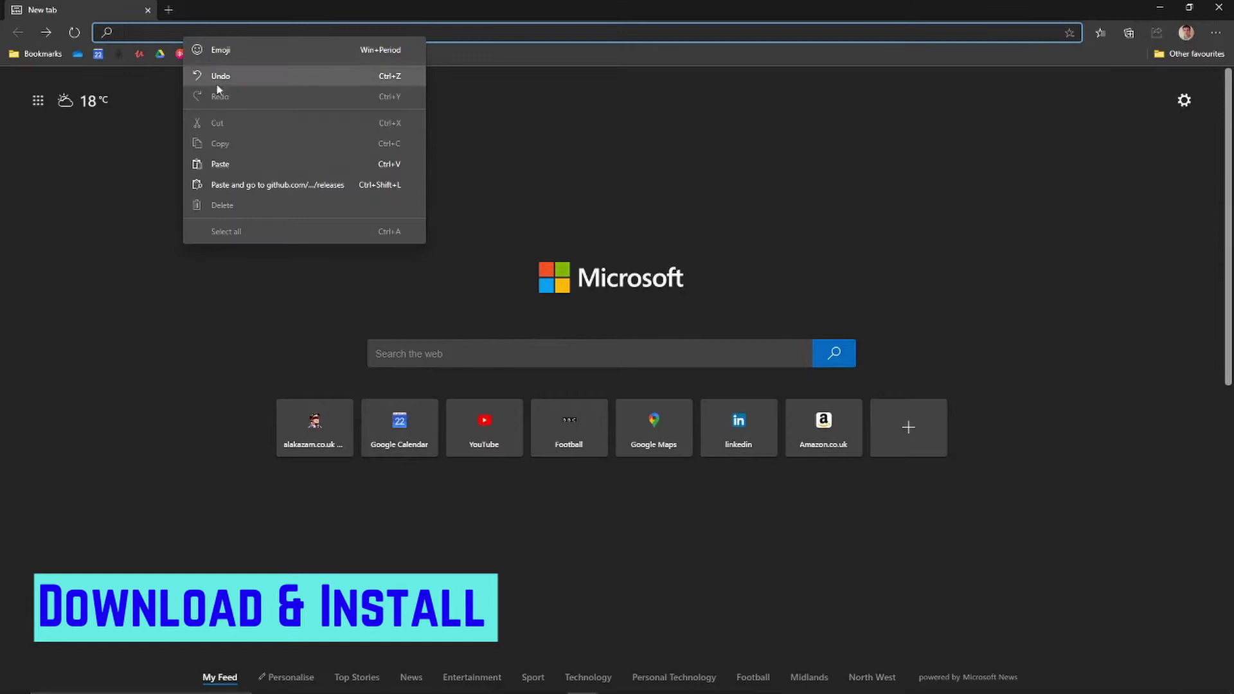
left_click(224, 164)
left_click(261, 196)
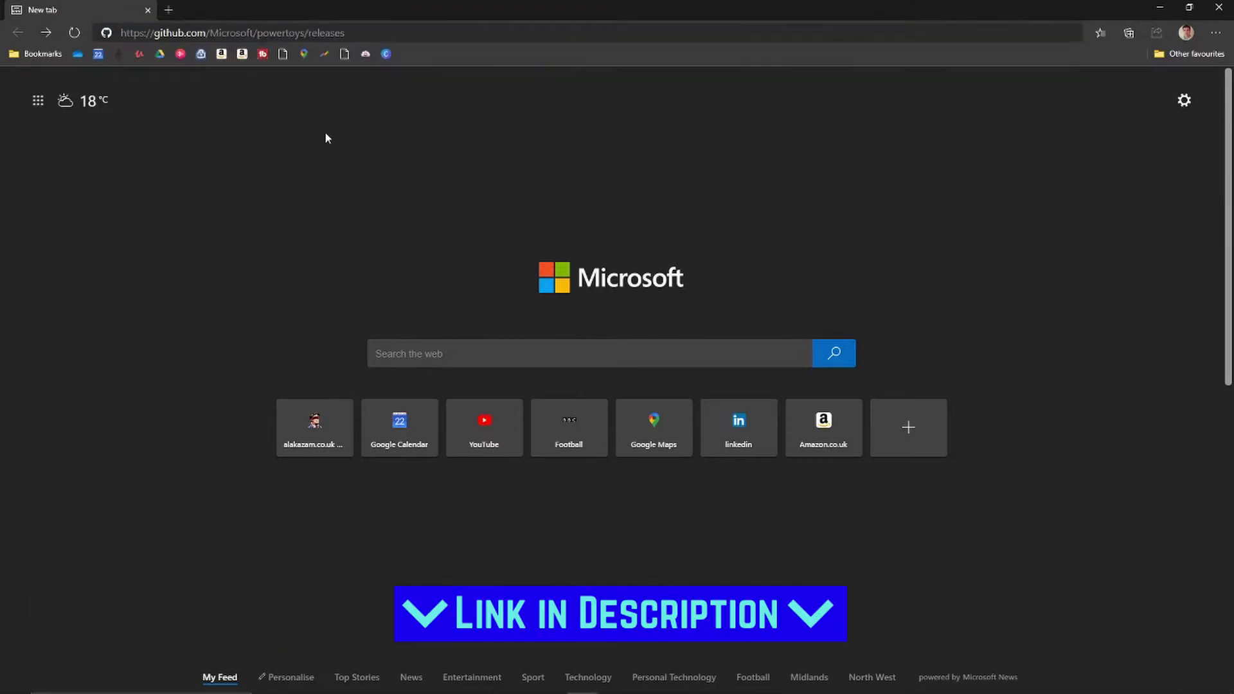
left_click(373, 34)
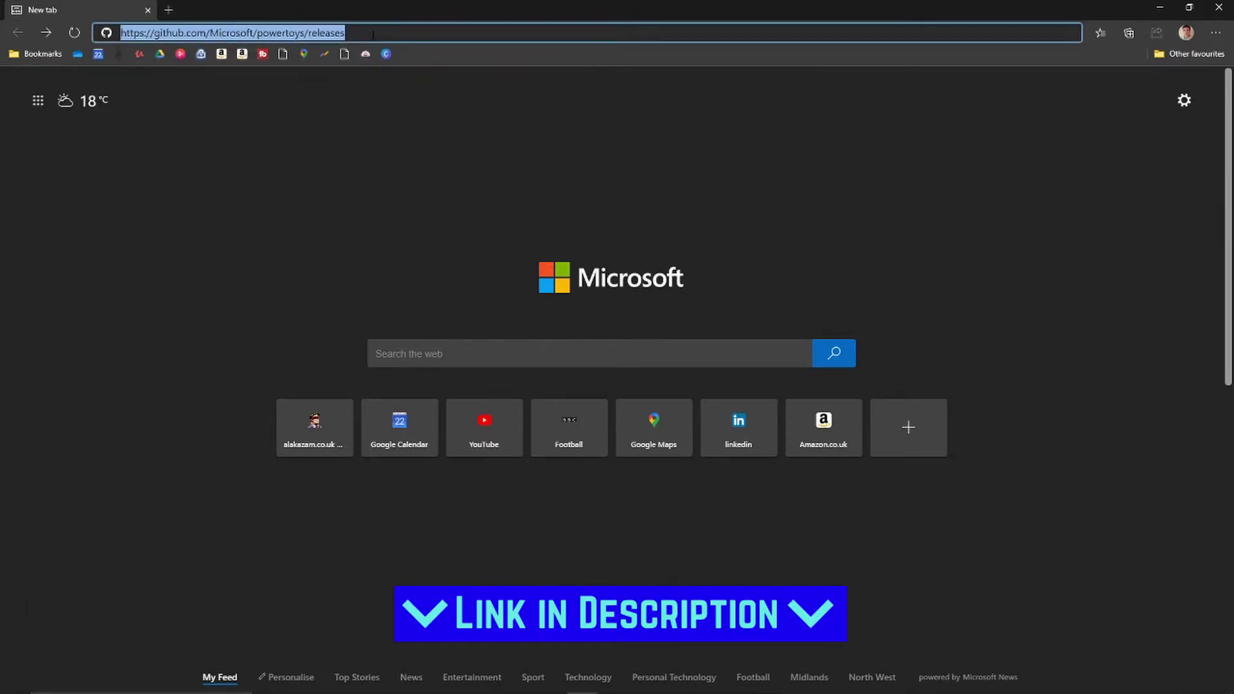
key("Return")
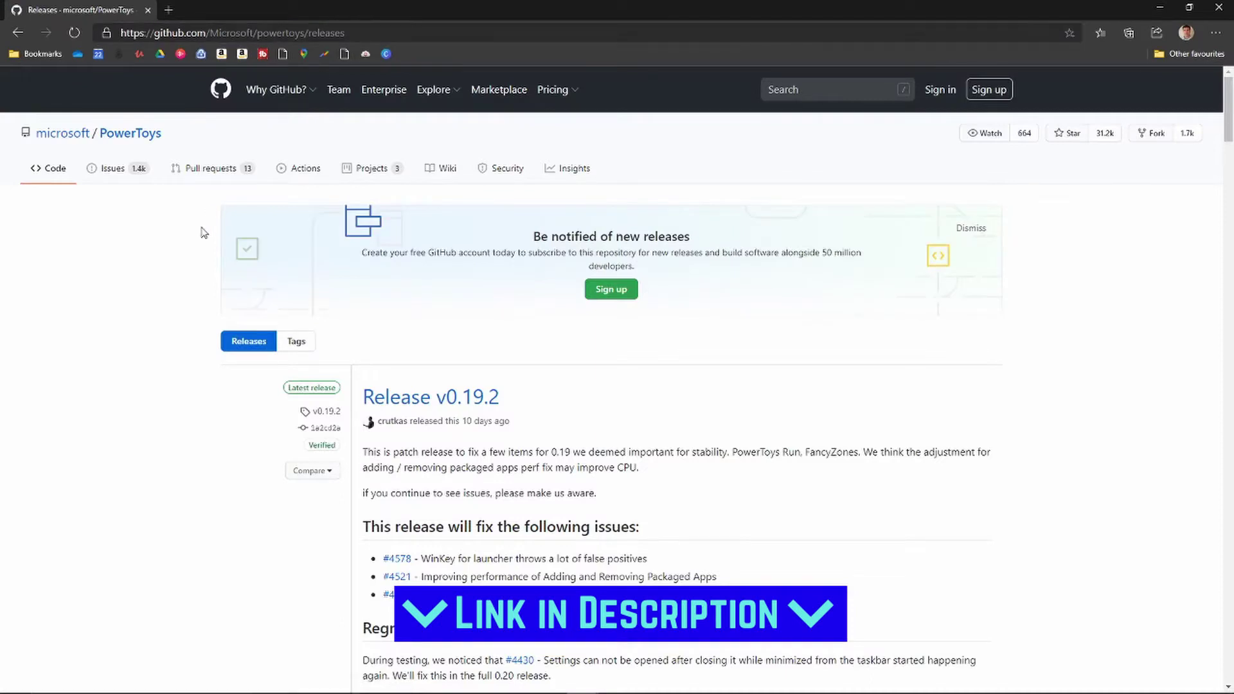
Open the Release v0.19.2 page and scroll down to its Assets installer.
scroll(152, 328, "down", 3)
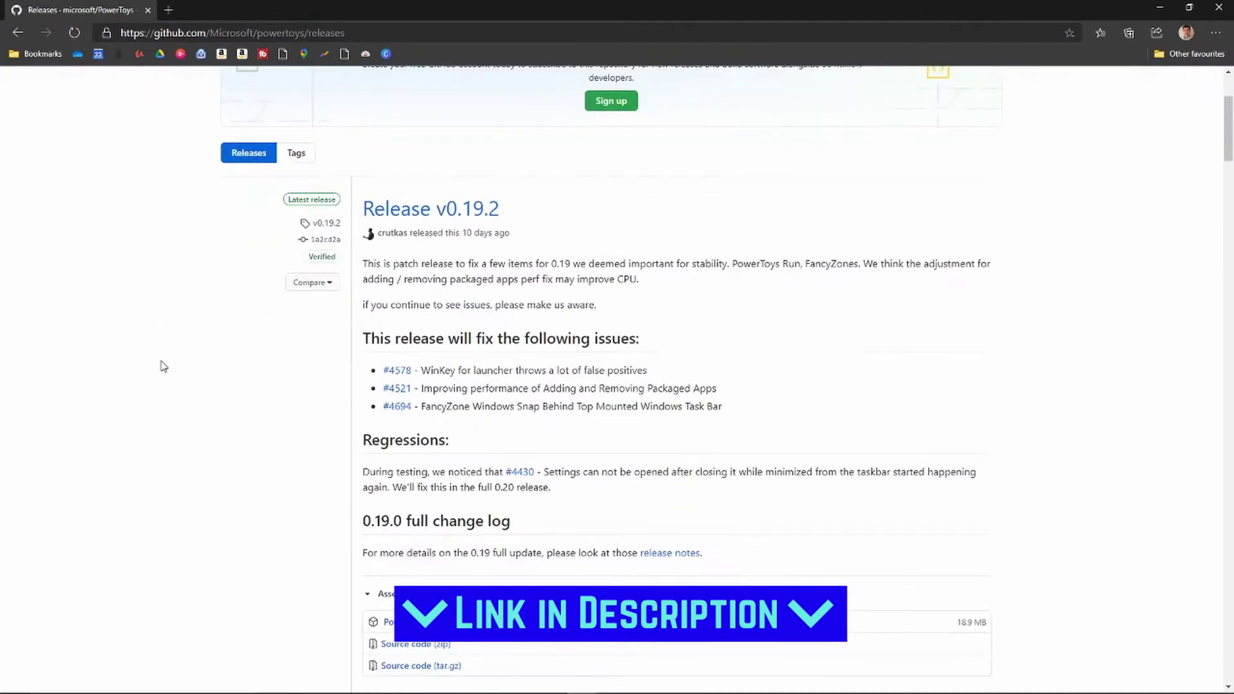
scroll(164, 366, "up", 3)
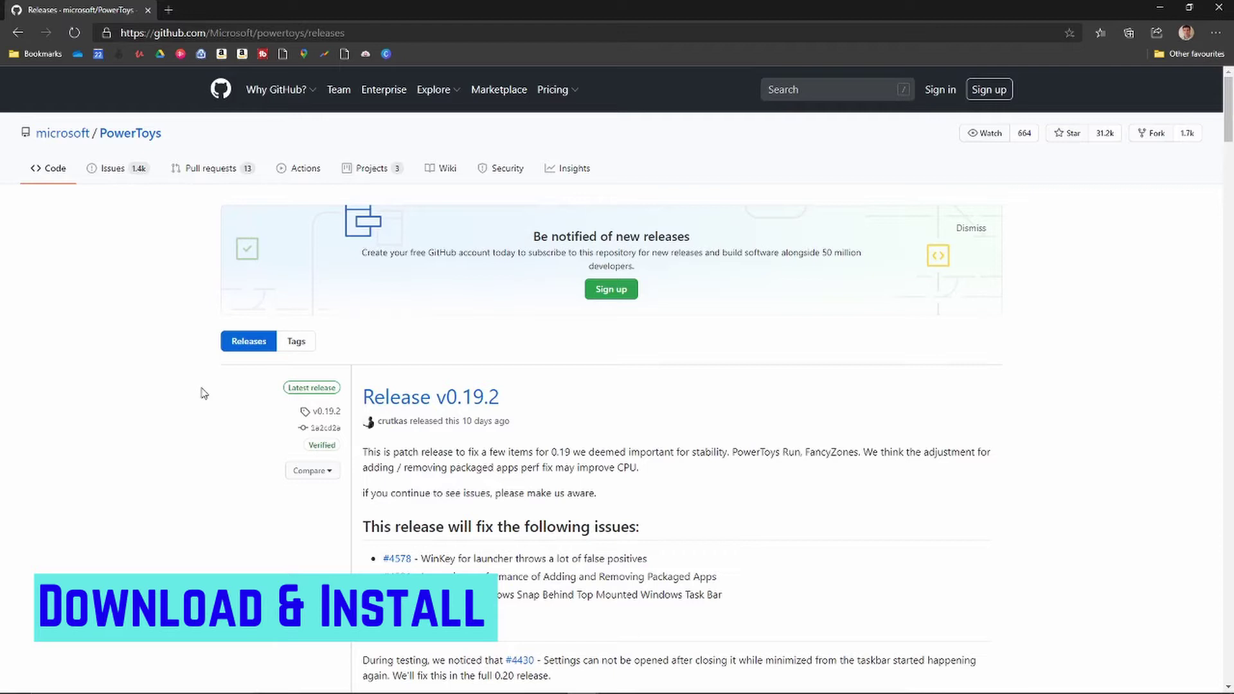
left_click(441, 408)
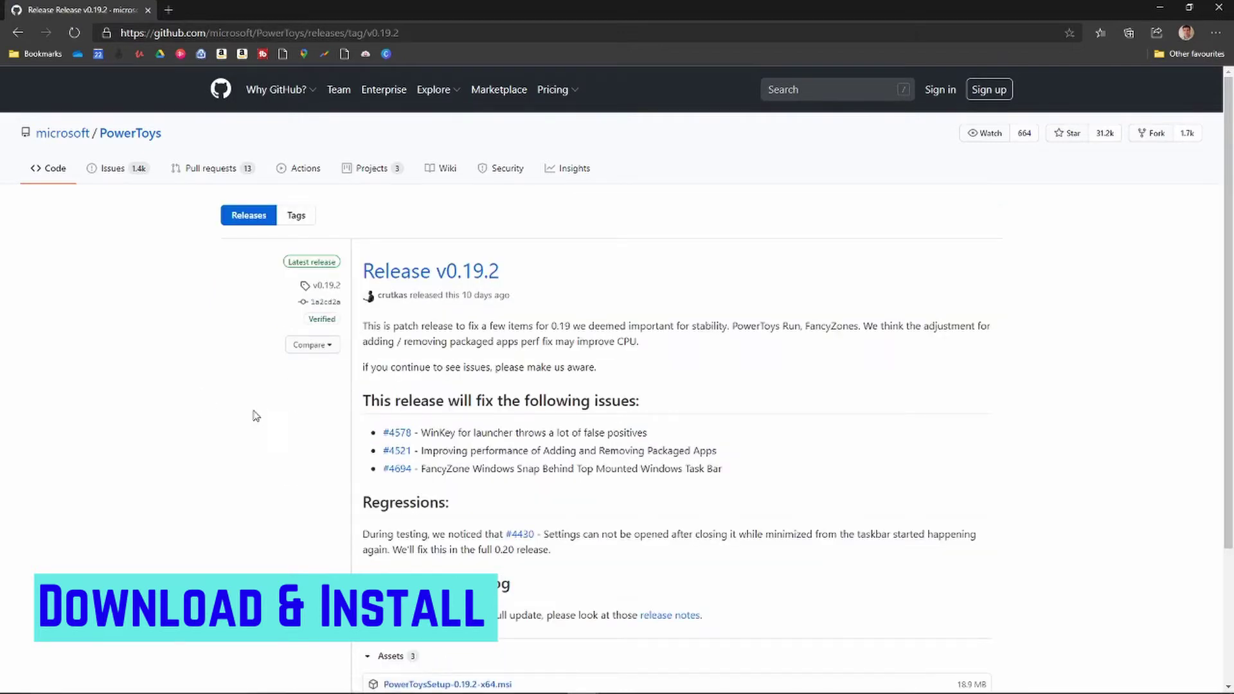
scroll(253, 416, "down", 3)
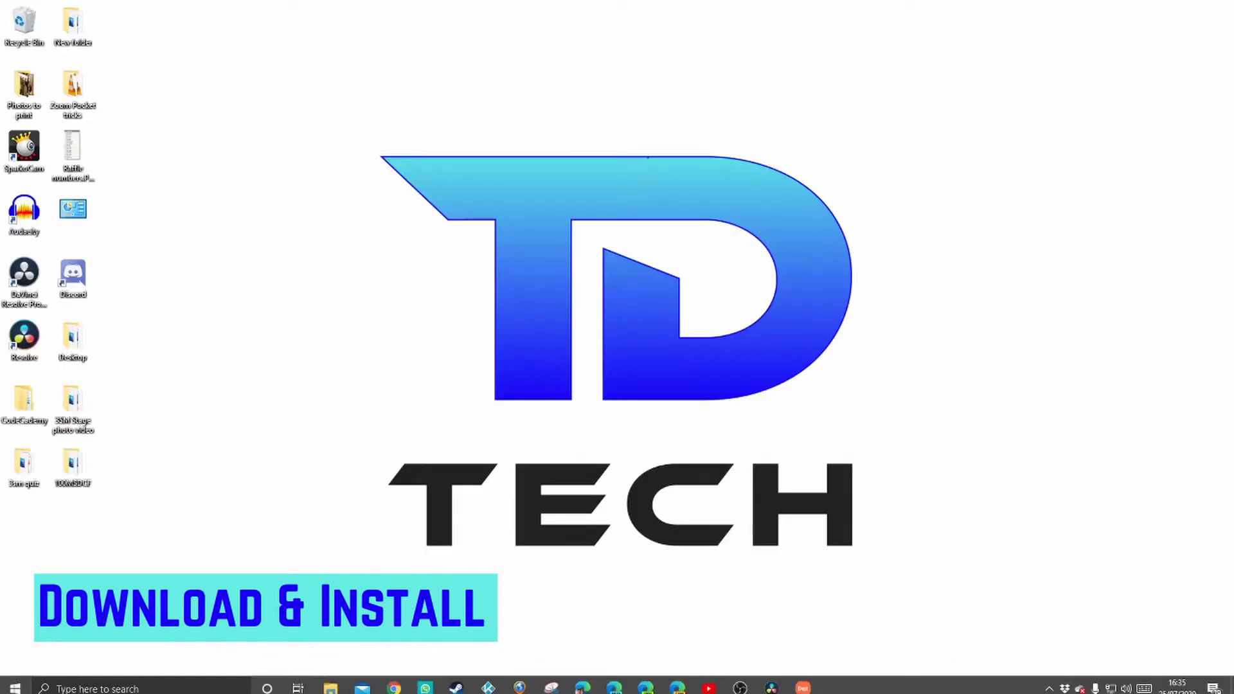
Open PowerToys Settings from the hidden tray icons and centre the window on screen.
left_click(1049, 684)
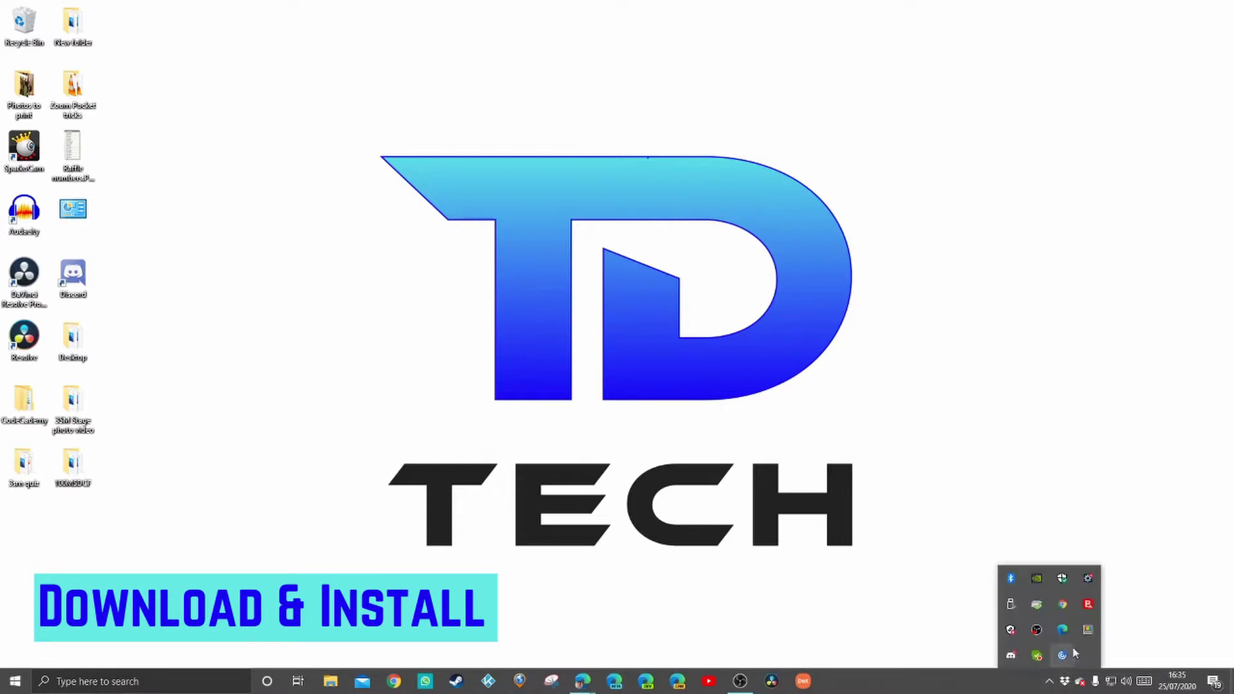
left_click(1089, 630)
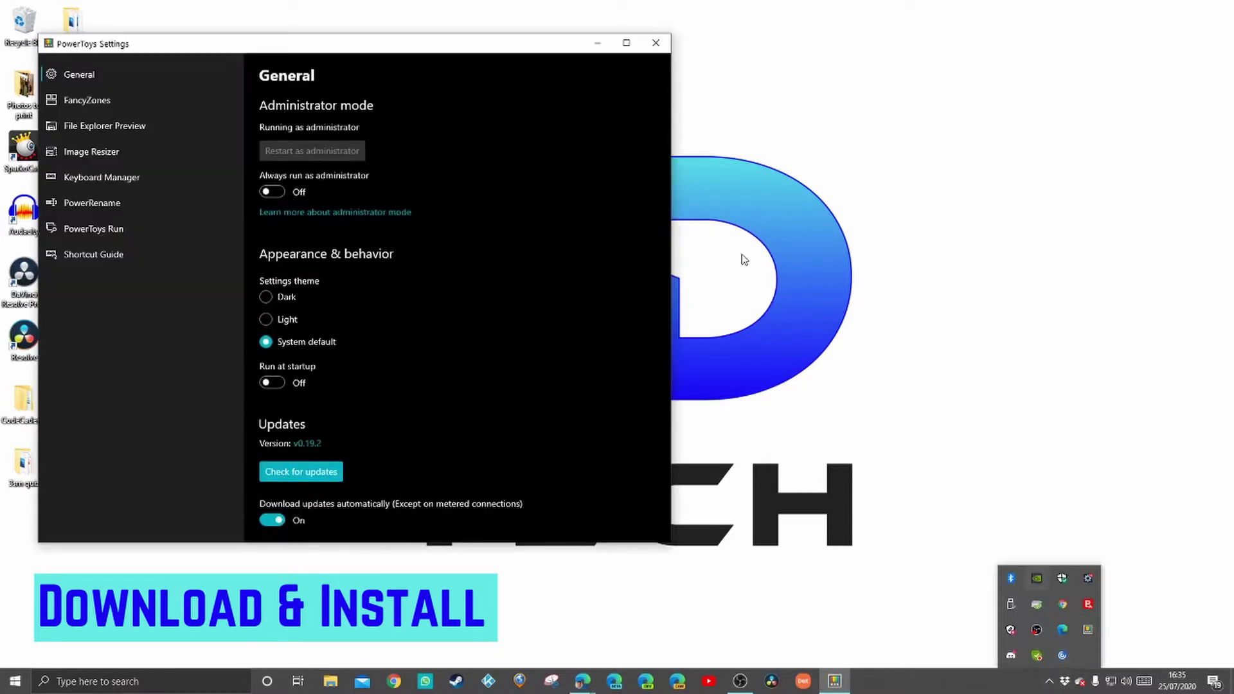
left_click_drag(405, 52, 658, 93)
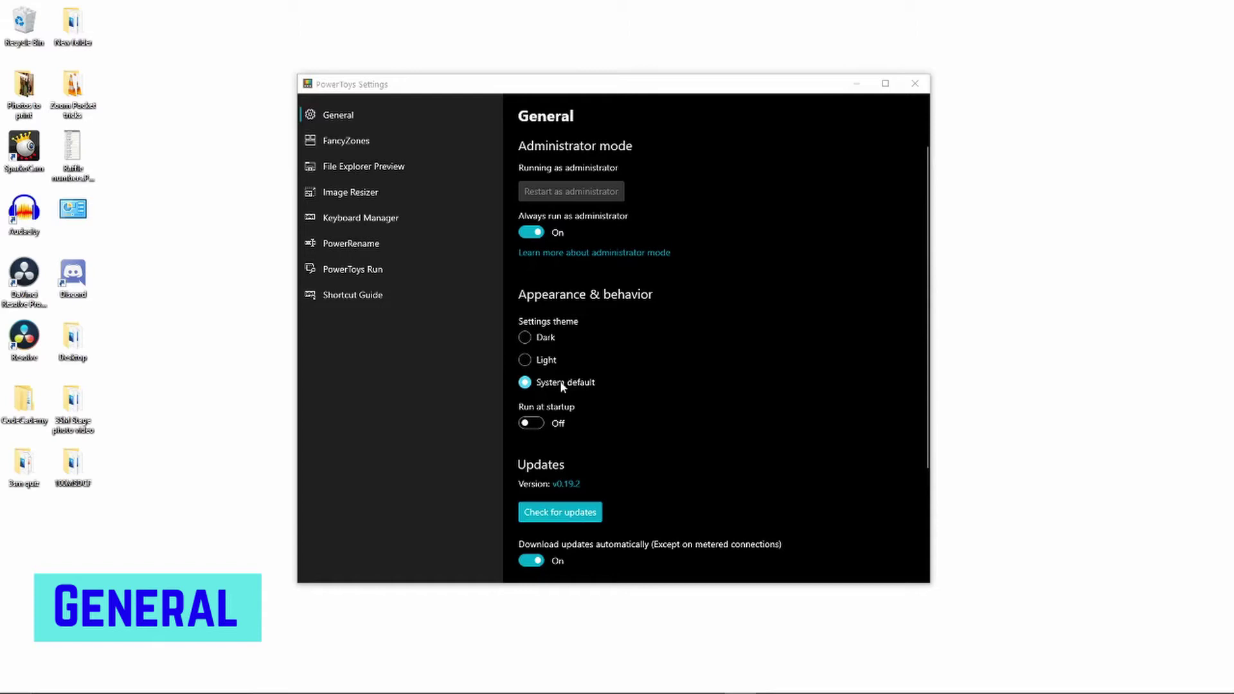
Run Check for updates on the General page to confirm v0.19.2 is current.
scroll(651, 403, "down", 3)
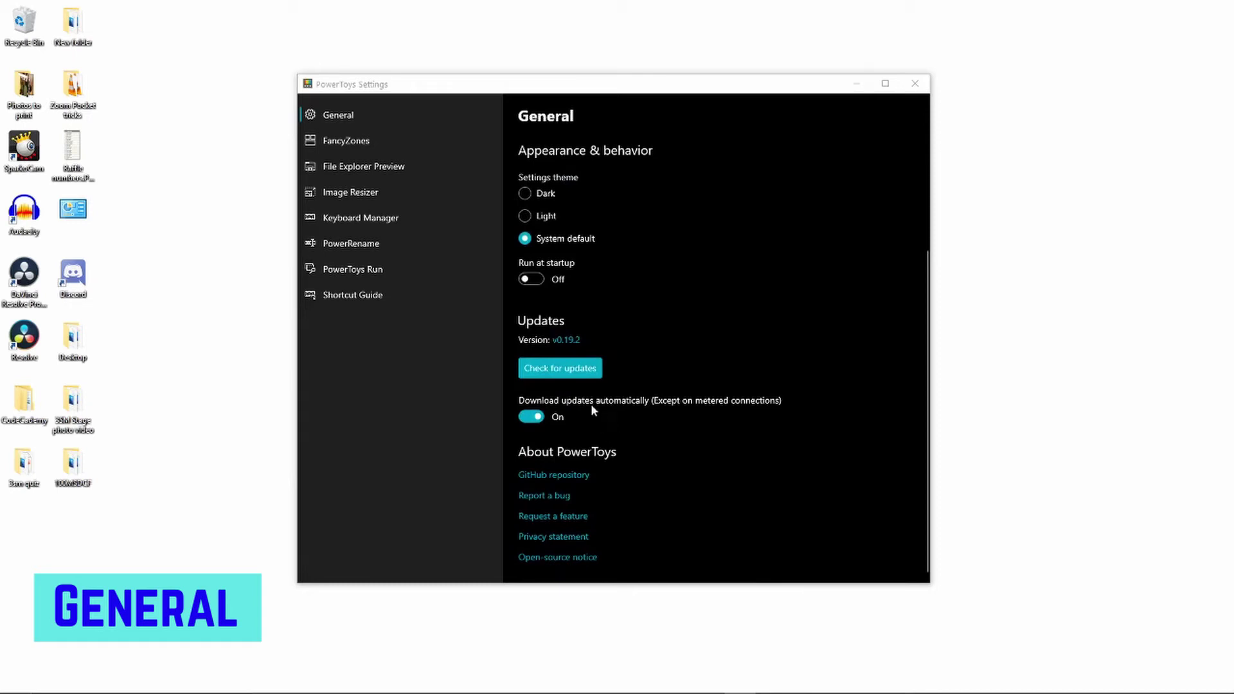
left_click(590, 376)
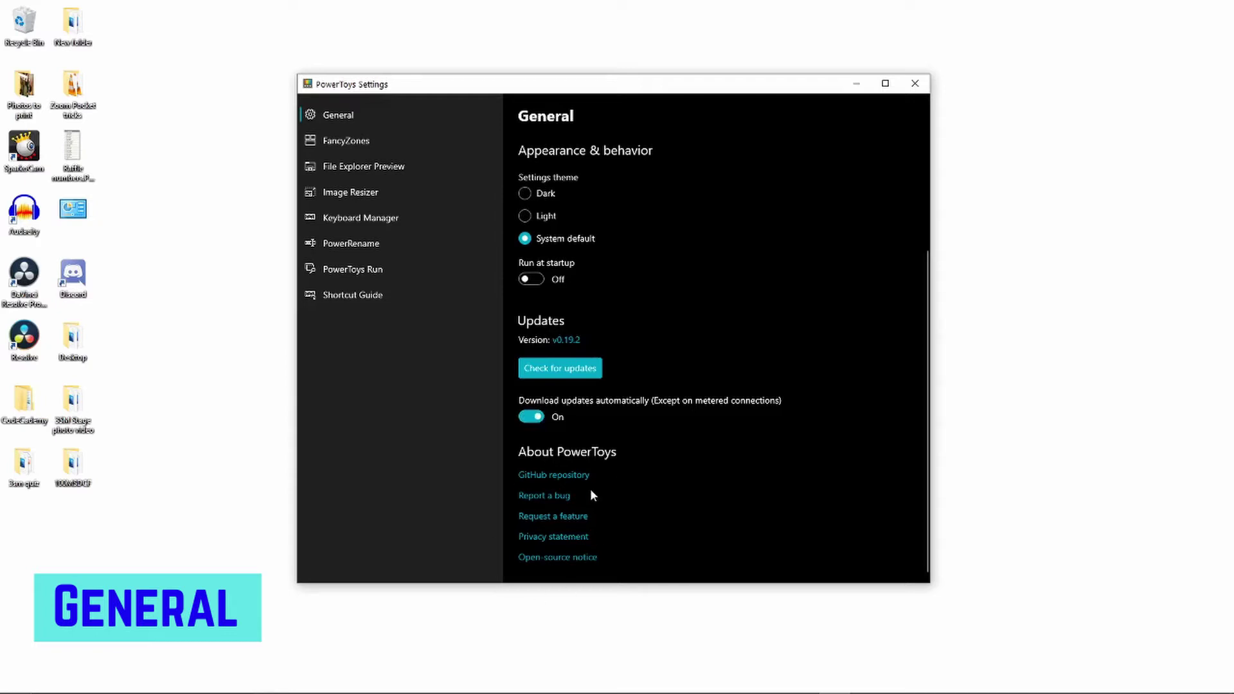
scroll(592, 487, "up", 3)
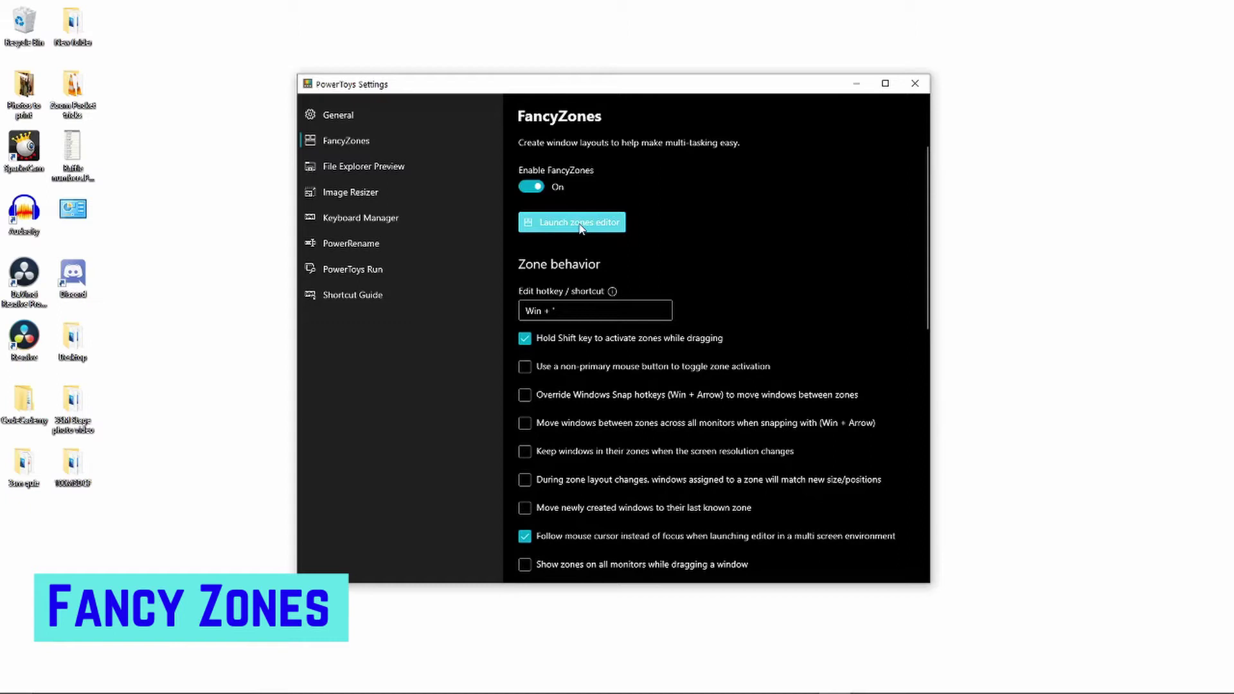
Launch the FancyZones zones editor from the FancyZones settings page.
mouse_move(612, 291)
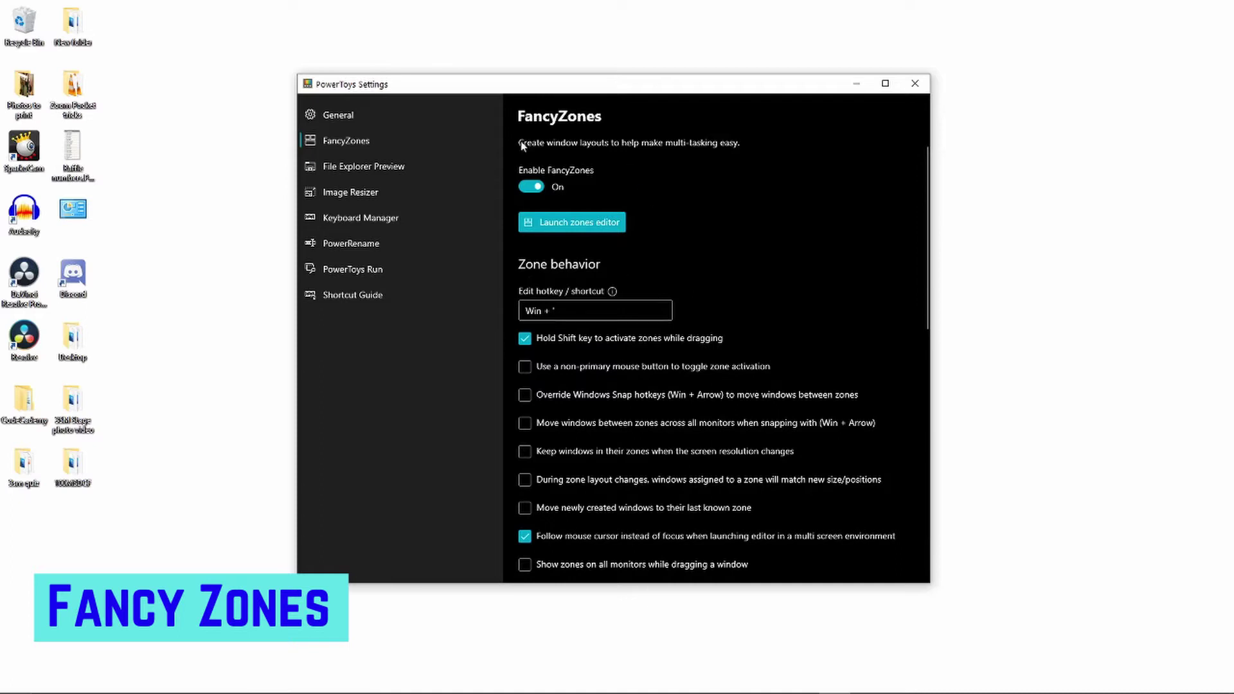
left_click(572, 222)
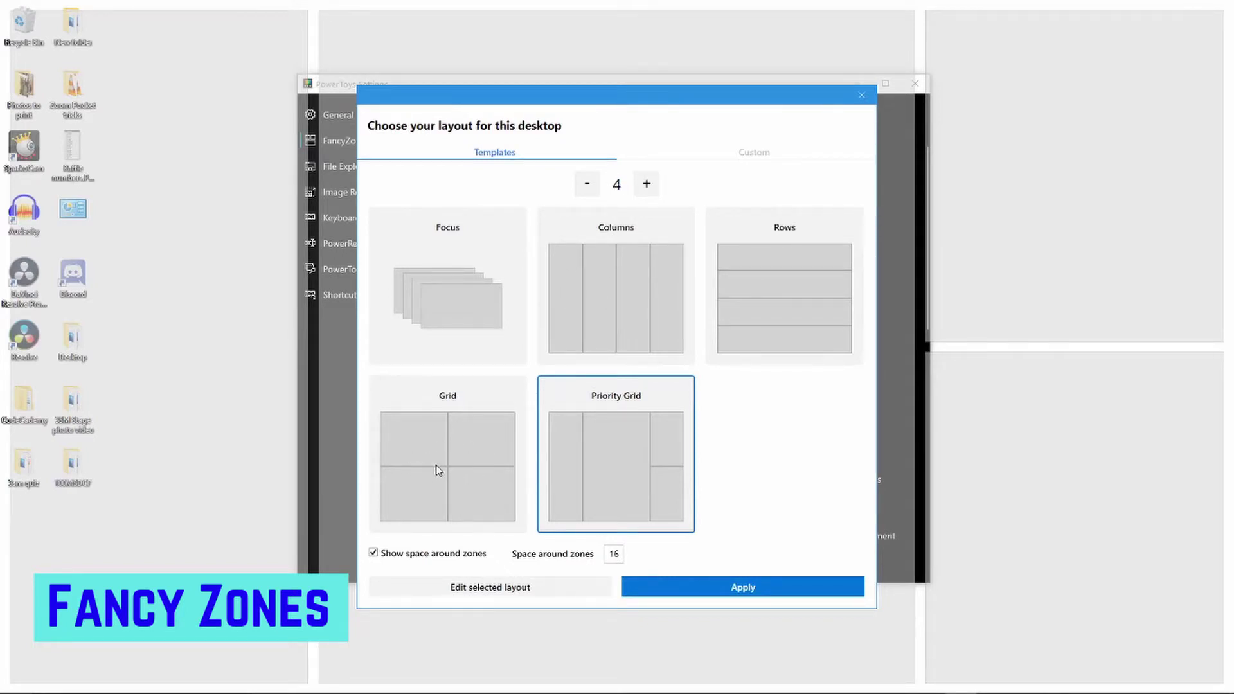
Raise the template zone count up to 40.
left_click(647, 187)
left_click(647, 186)
left_click(648, 187)
left_click(648, 186)
left_click(647, 187)
left_click(648, 187)
left_click(648, 188)
left_click(648, 188)
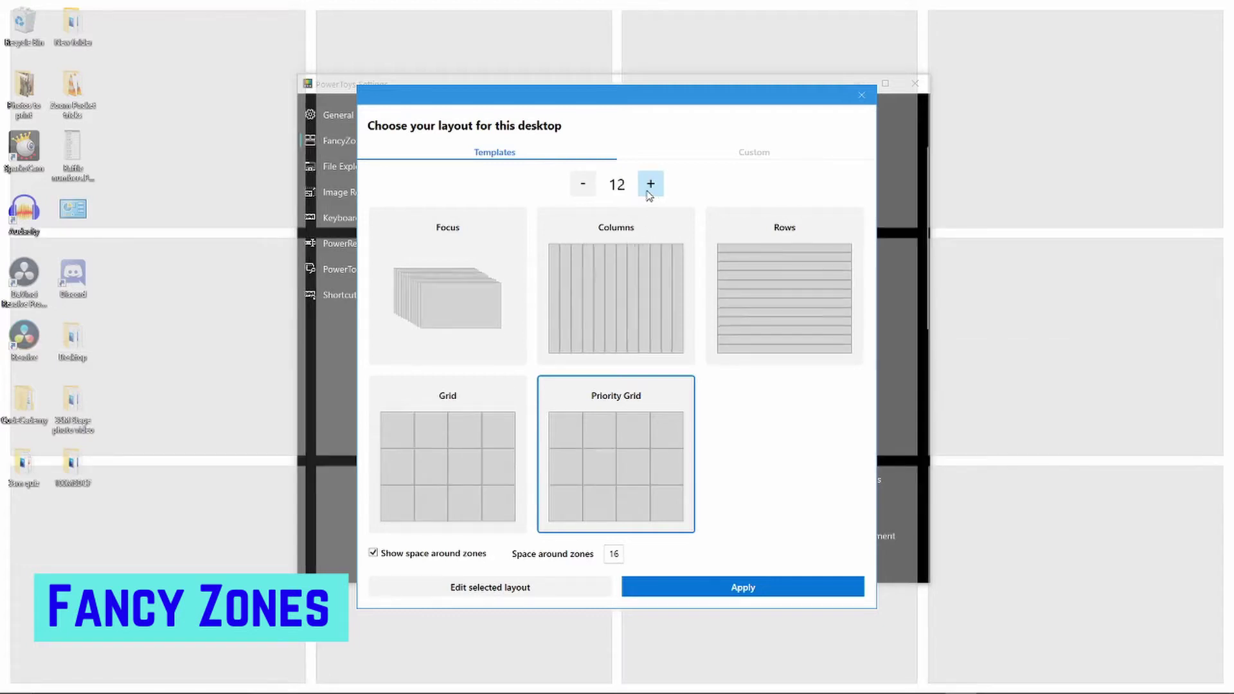
left_click(648, 191)
left_click(648, 191)
left_click(648, 191)
left_click(648, 191)
left_click(648, 191)
left_click(648, 191)
left_click(648, 191)
left_click(648, 191)
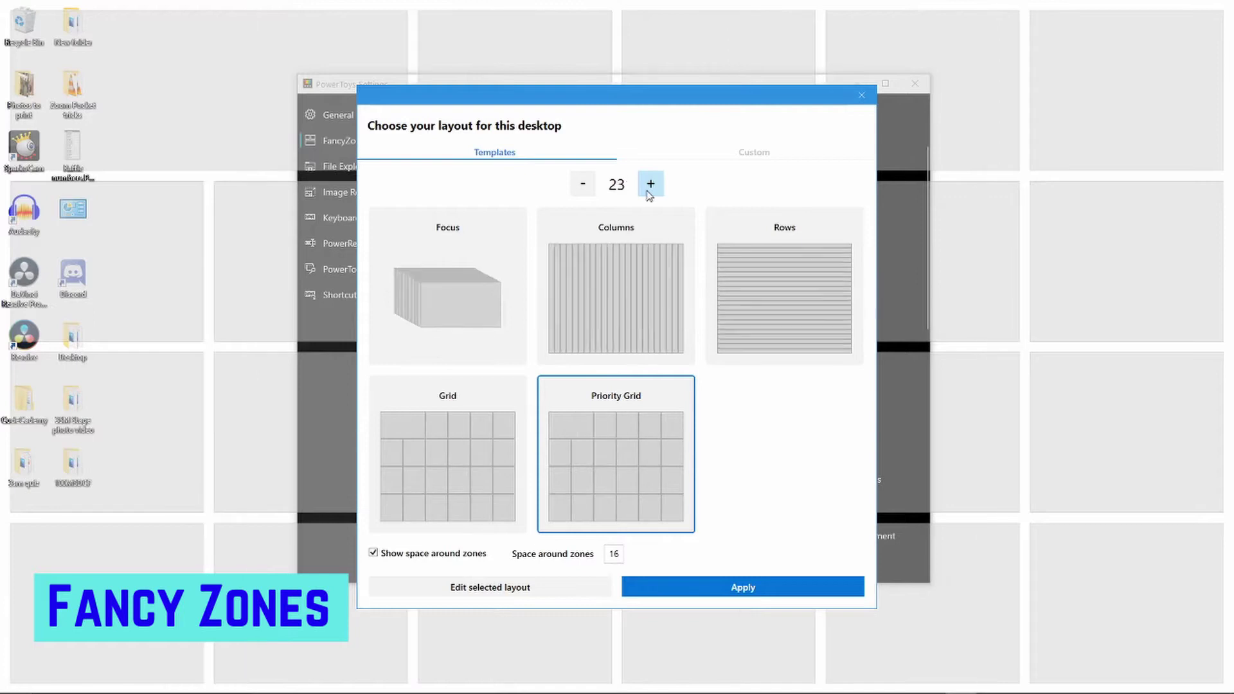
left_click(649, 191)
left_click(649, 191)
left_click(649, 191)
left_click(650, 191)
left_click(649, 191)
left_click(649, 191)
left_click(649, 191)
left_click(649, 191)
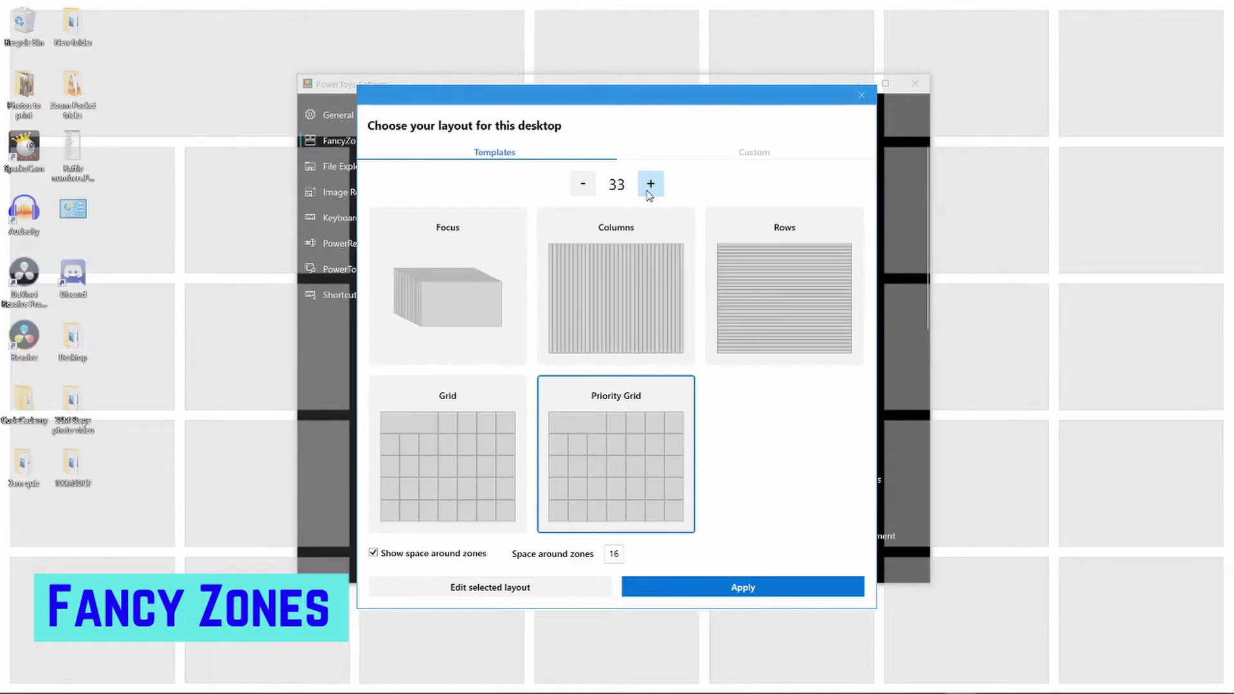
left_click(647, 190)
left_click(647, 190)
left_click(647, 190)
left_click(647, 190)
left_click(648, 191)
left_click(647, 191)
left_click(647, 191)
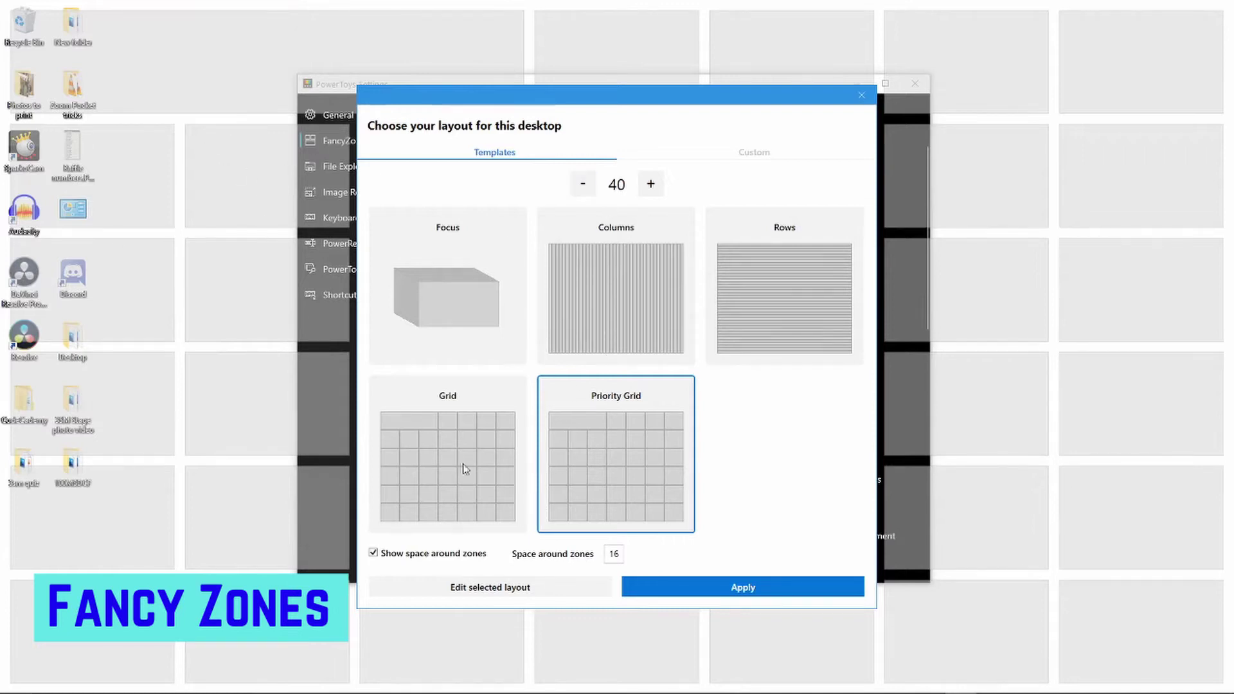
Lower the zone count back to 4 and switch to the Custom layouts.
left_click(582, 186)
left_click(581, 187)
left_click(582, 188)
left_click(582, 188)
left_click(582, 189)
left_click(582, 189)
left_click(582, 189)
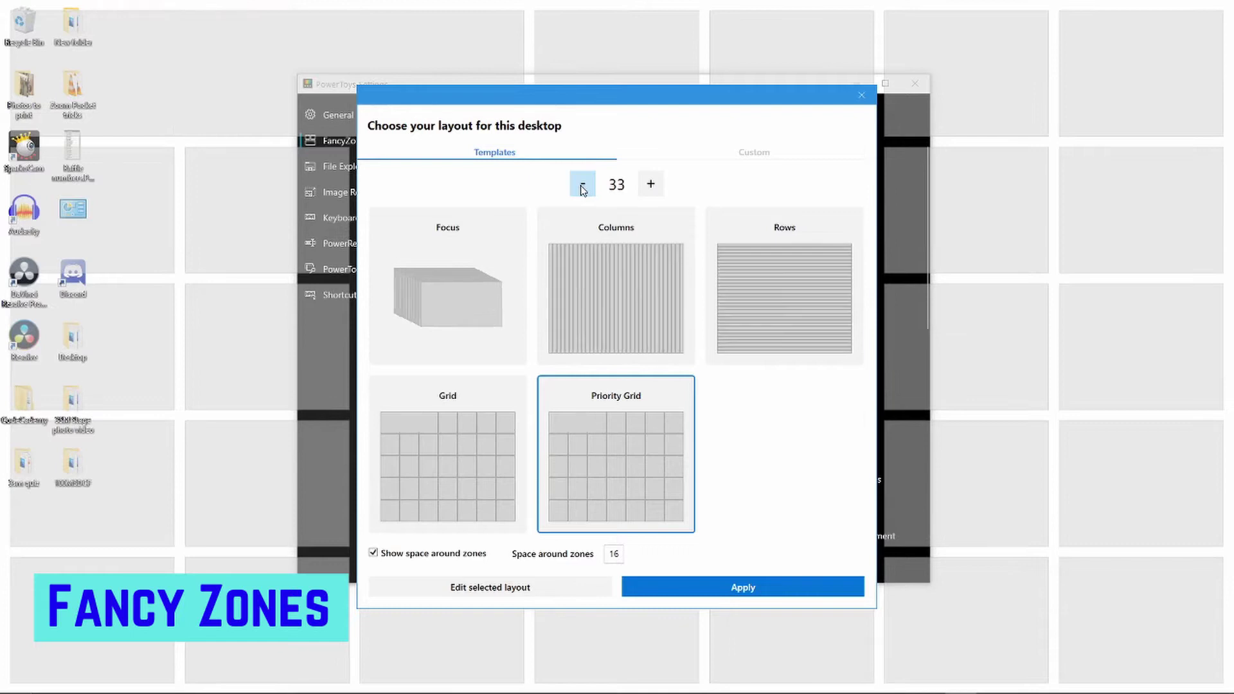
double_click(582, 189)
double_click(583, 189)
left_click(582, 189)
double_click(583, 189)
double_click(583, 189)
left_click(583, 189)
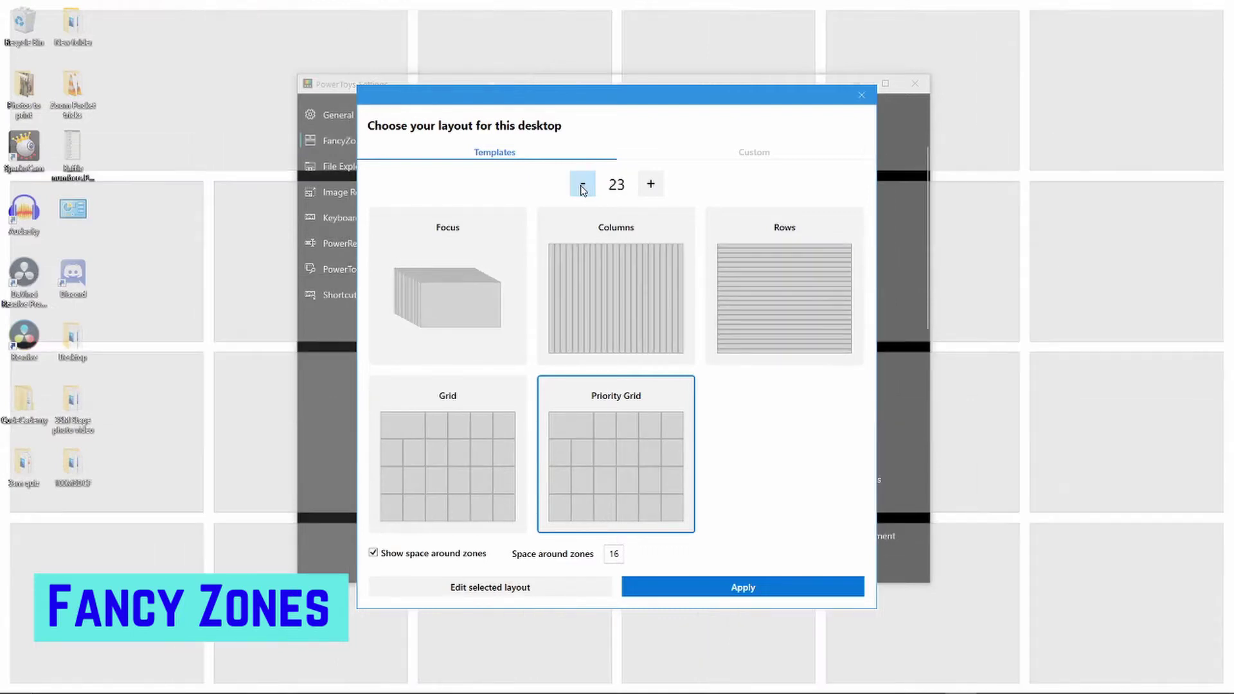
double_click(582, 189)
double_click(582, 189)
left_click(583, 189)
double_click(583, 189)
left_click(582, 189)
double_click(582, 189)
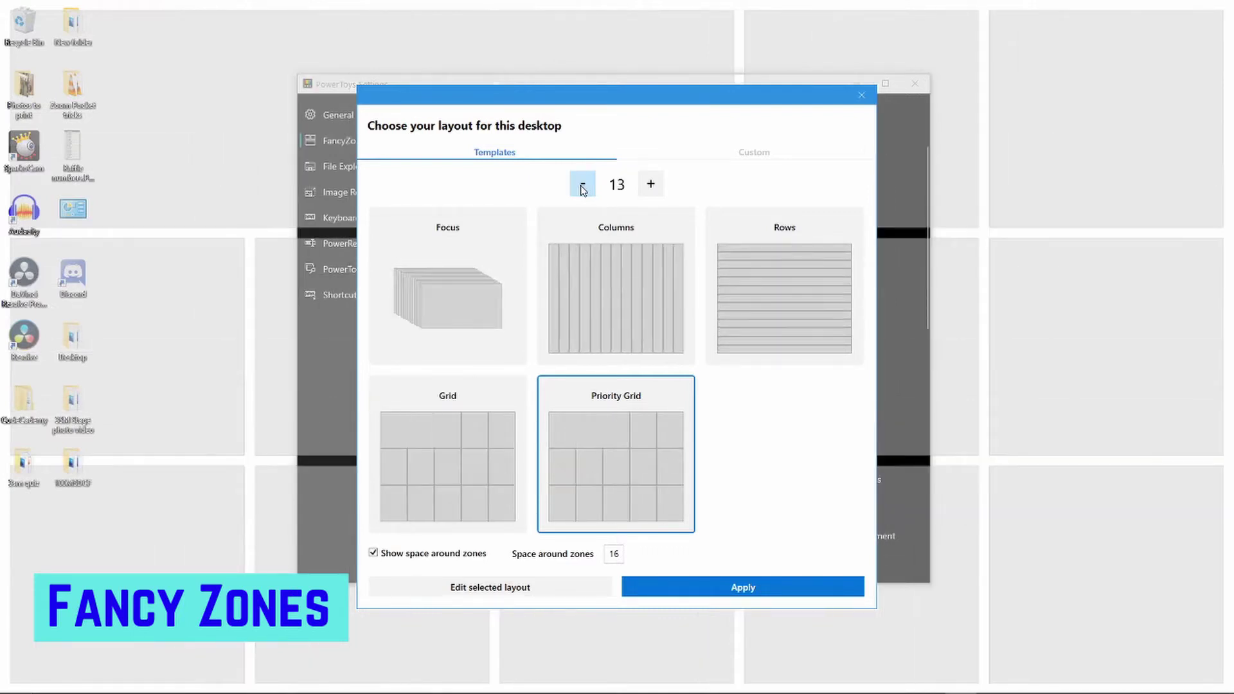
double_click(583, 189)
left_click(583, 189)
double_click(583, 189)
double_click(583, 189)
left_click(583, 189)
left_click(583, 189)
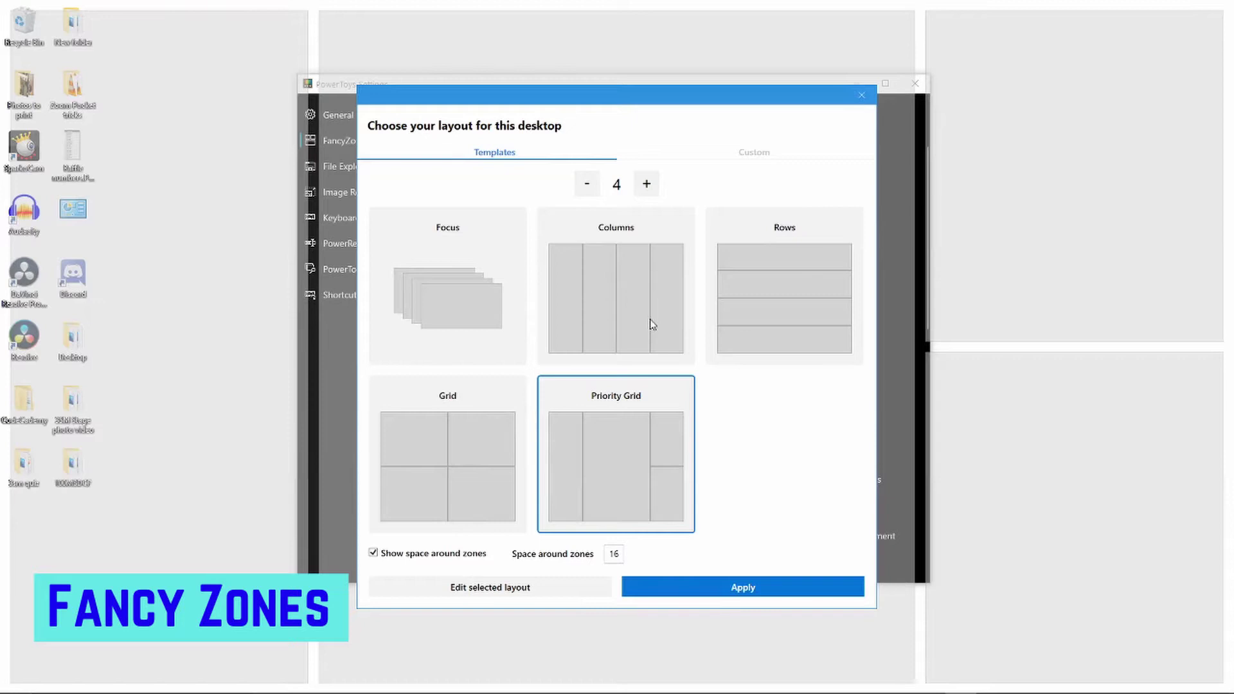
left_click(770, 160)
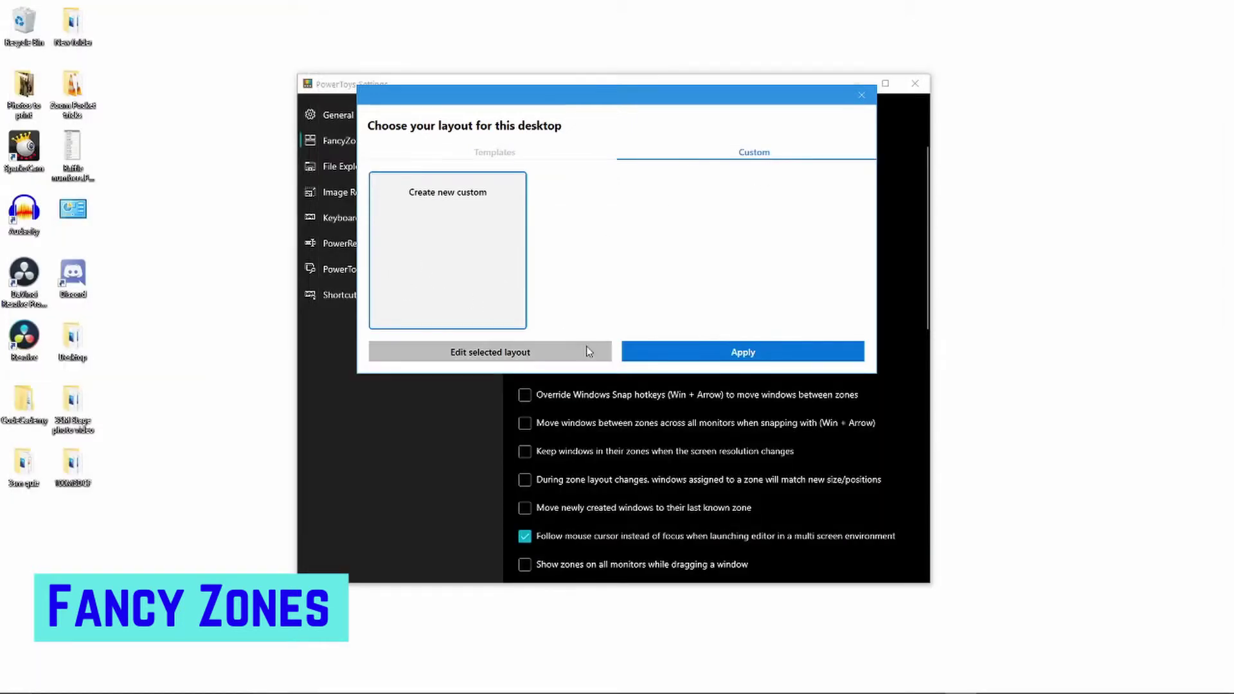
Start a new custom layout with one narrowed zone in the top-left corner.
left_click(487, 357)
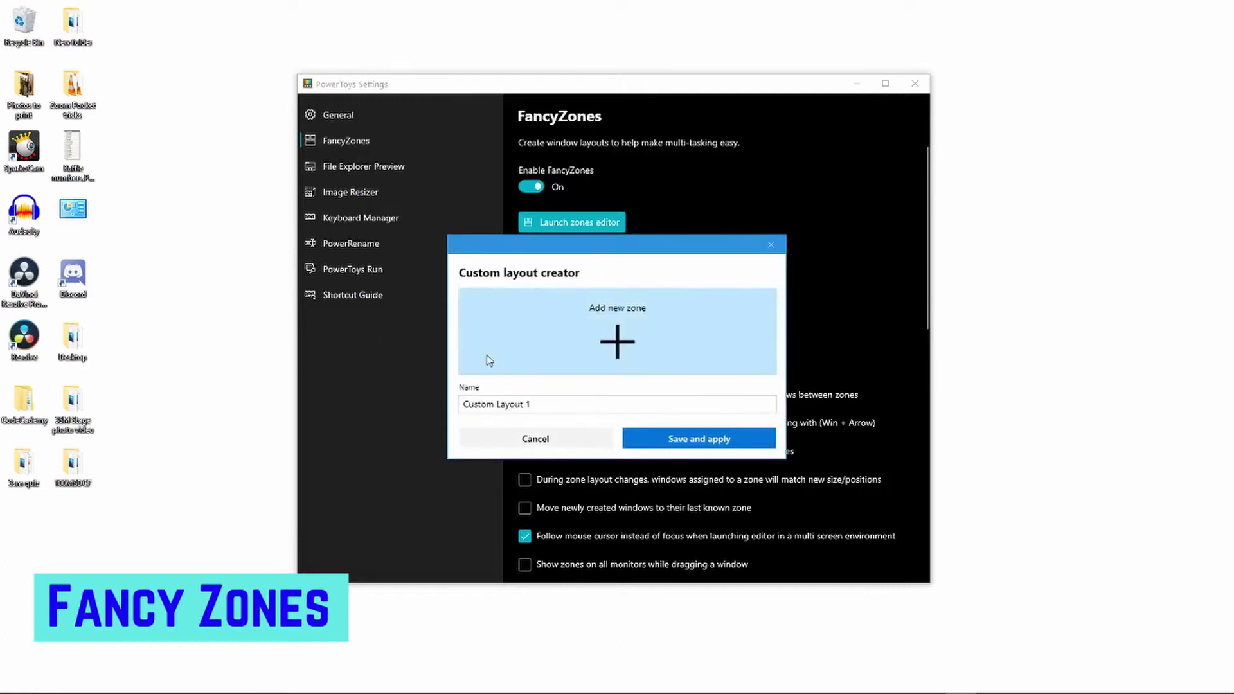
left_click(621, 334)
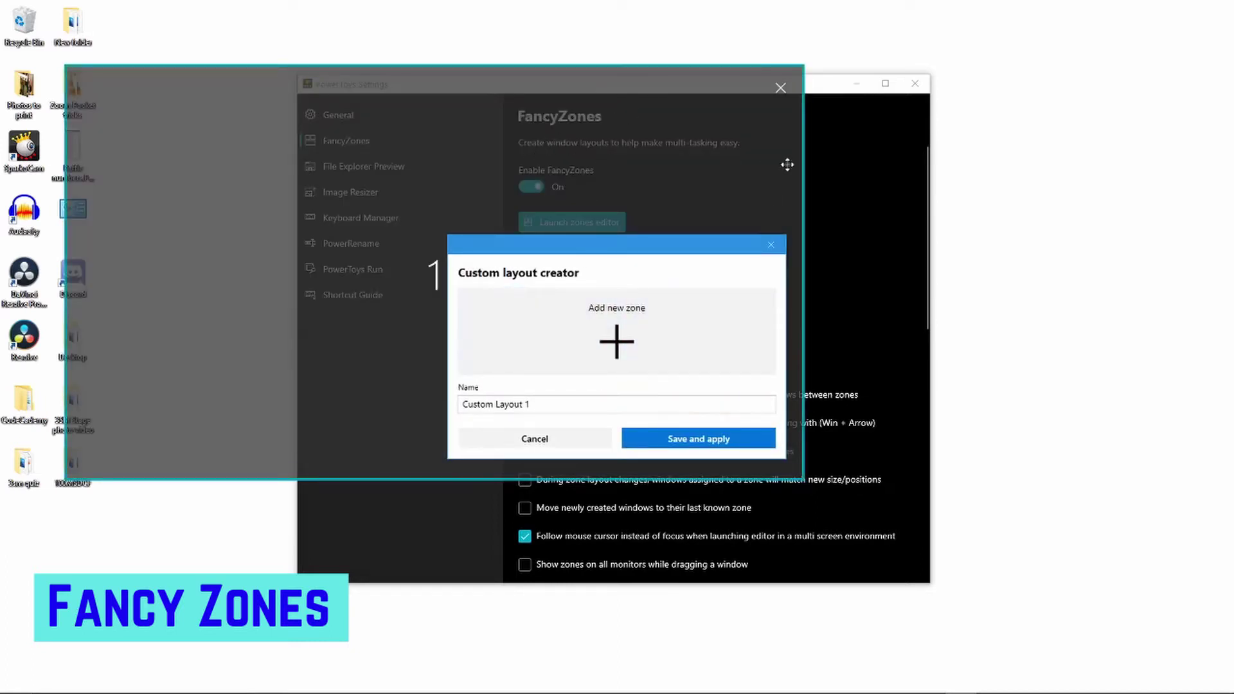
left_click_drag(808, 170, 569, 167)
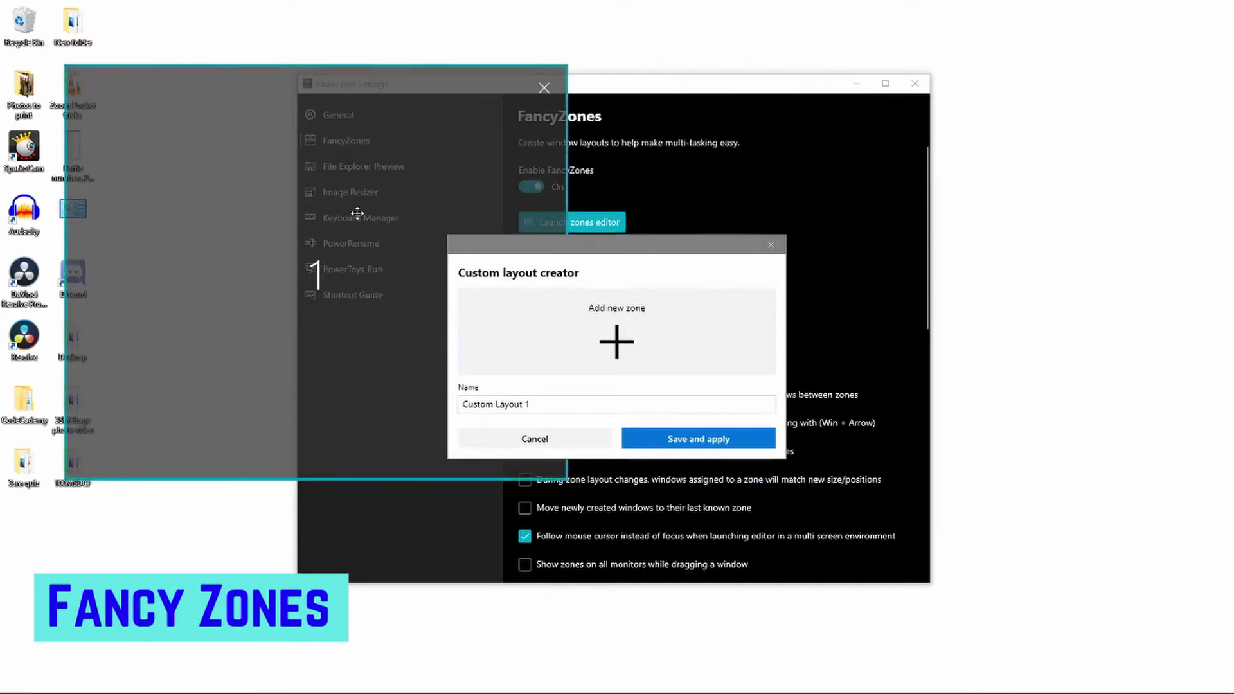
left_click_drag(358, 212, 289, 138)
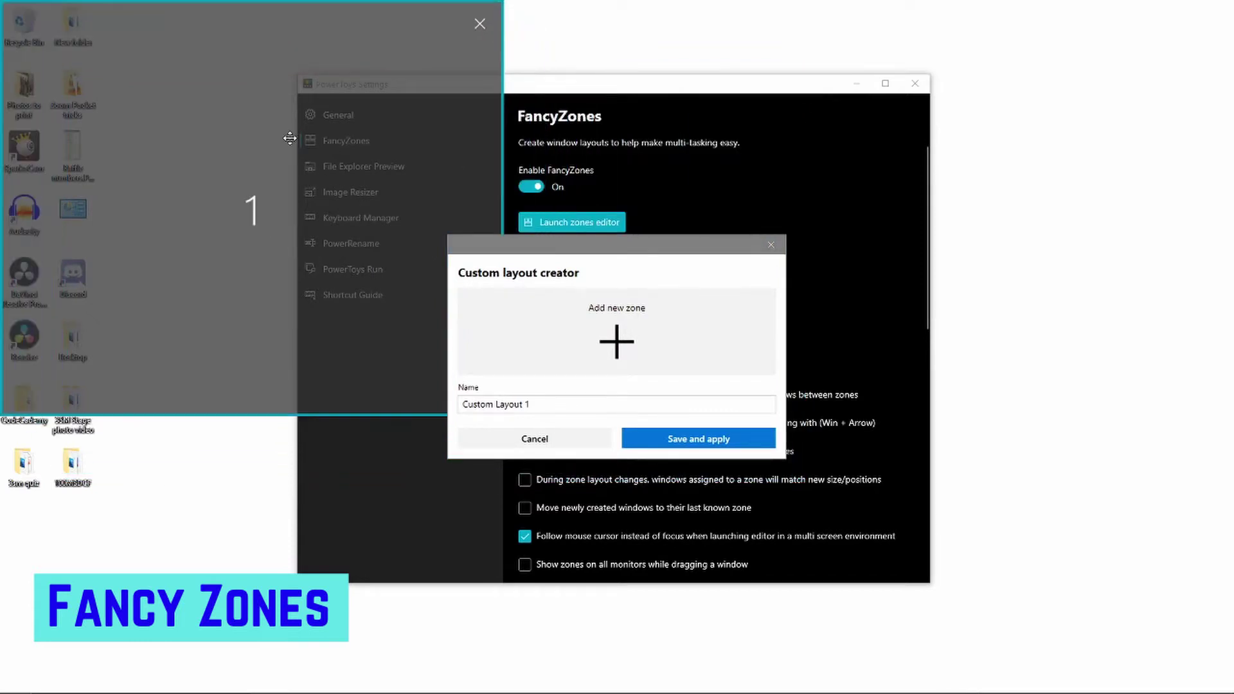
Add a second zone sized into the top-right, then three more zones.
left_click(627, 352)
left_click_drag(449, 225, 876, 41)
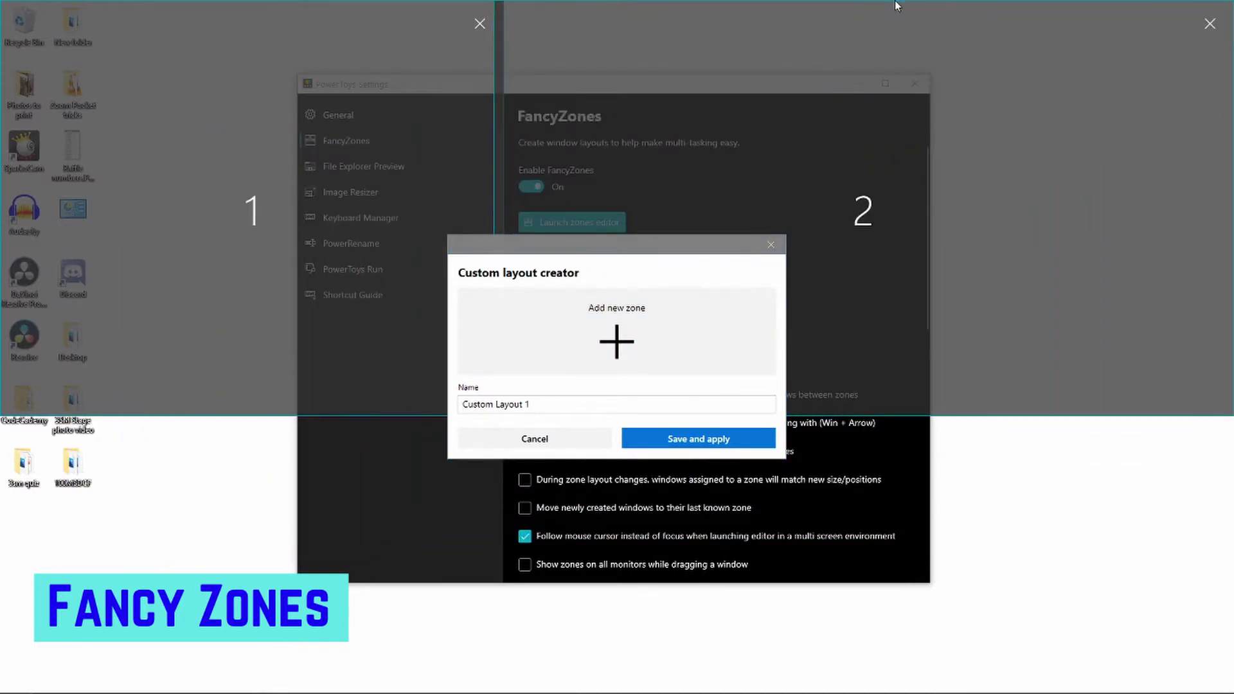
left_click_drag(902, 4, 759, 55)
left_click_drag(730, 177, 838, 121)
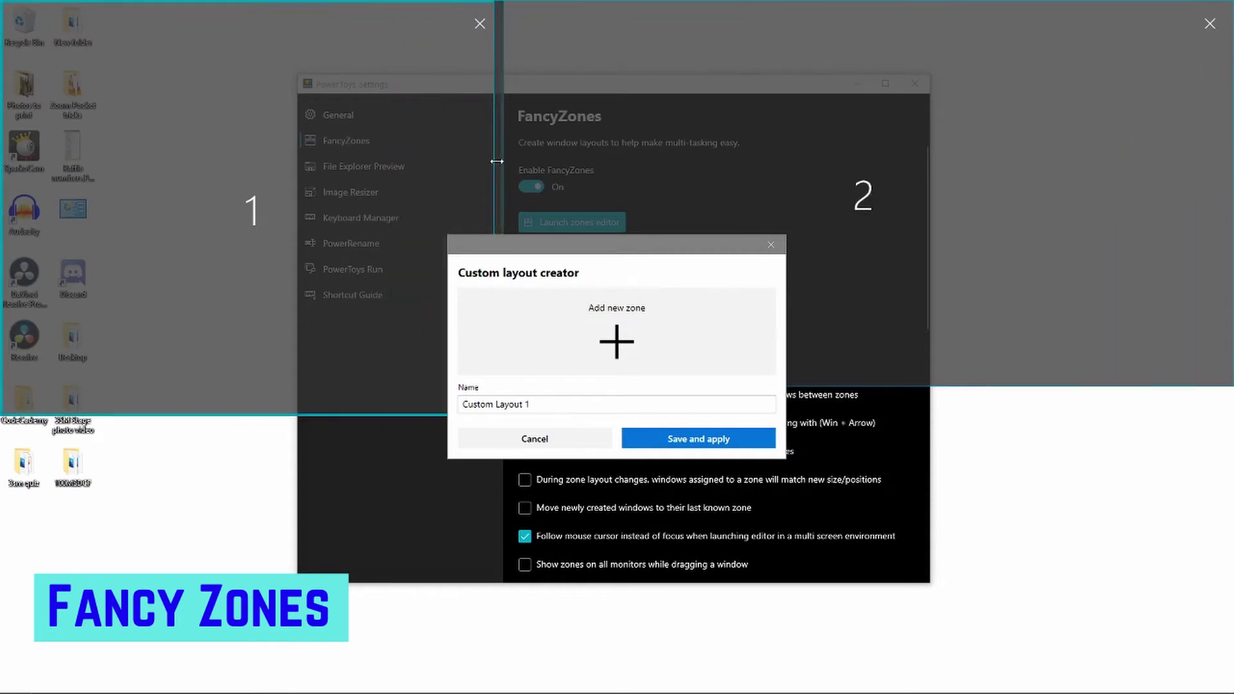
triple_click(630, 341)
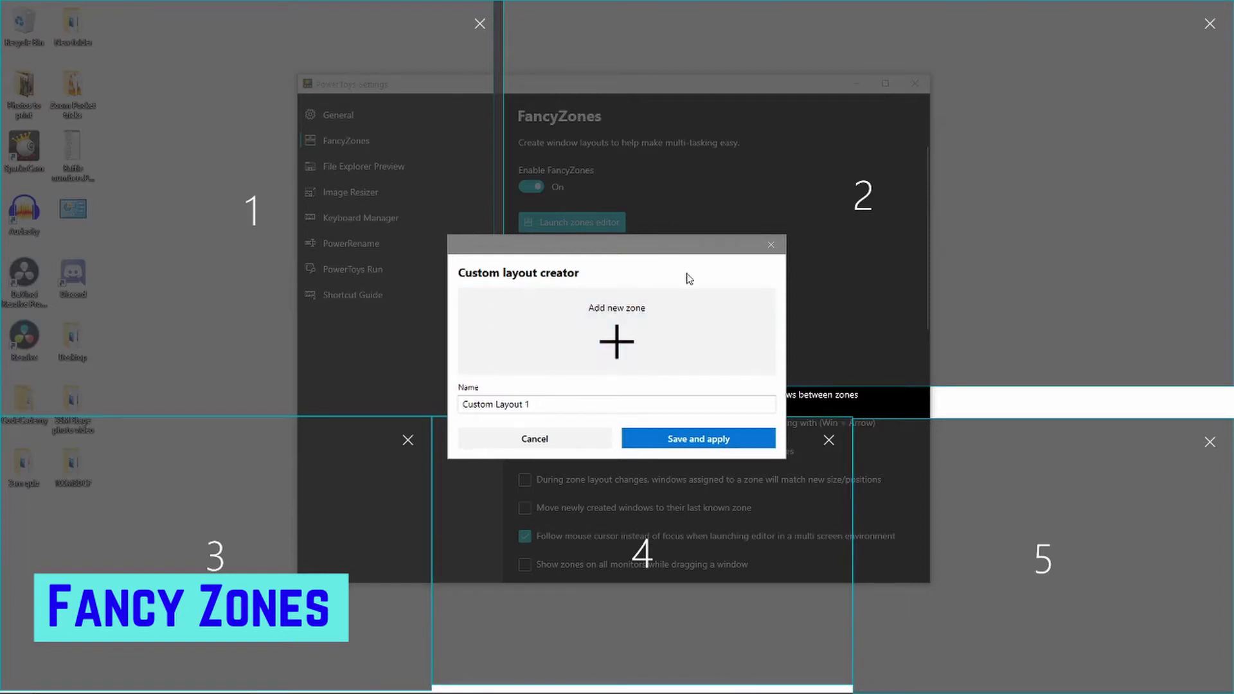
Discard the custom layout and apply the 4-zone Priority Grid template.
left_click(508, 441)
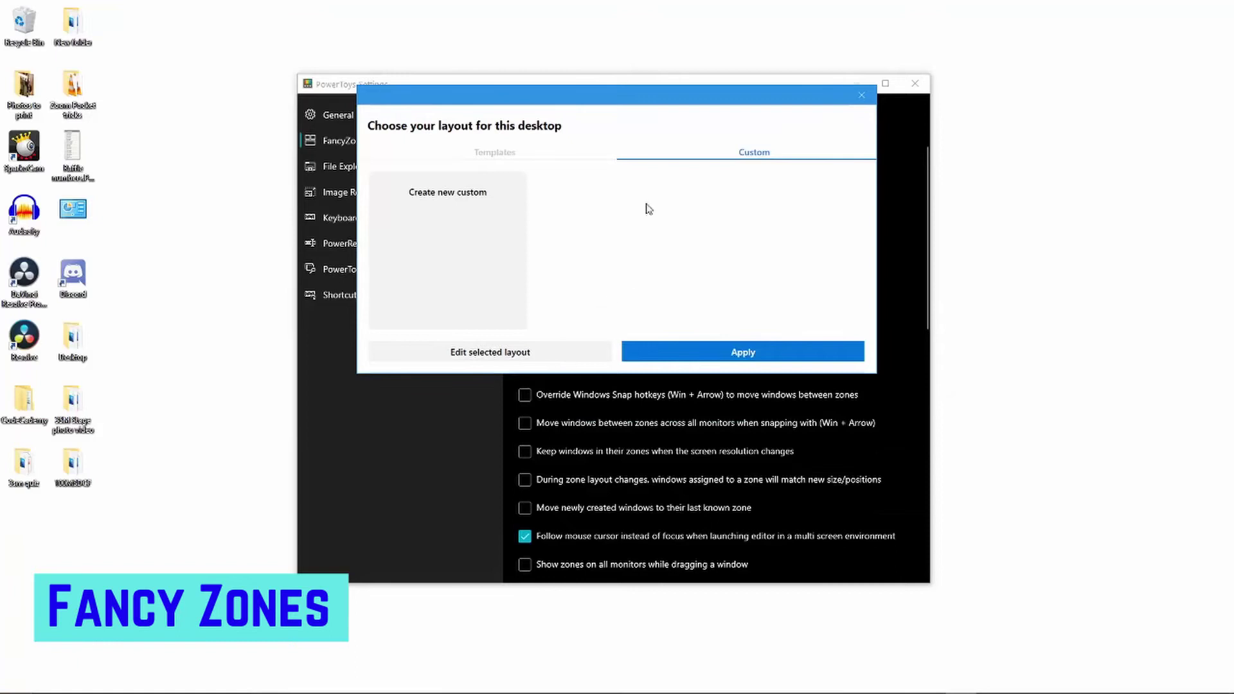
left_click(672, 355)
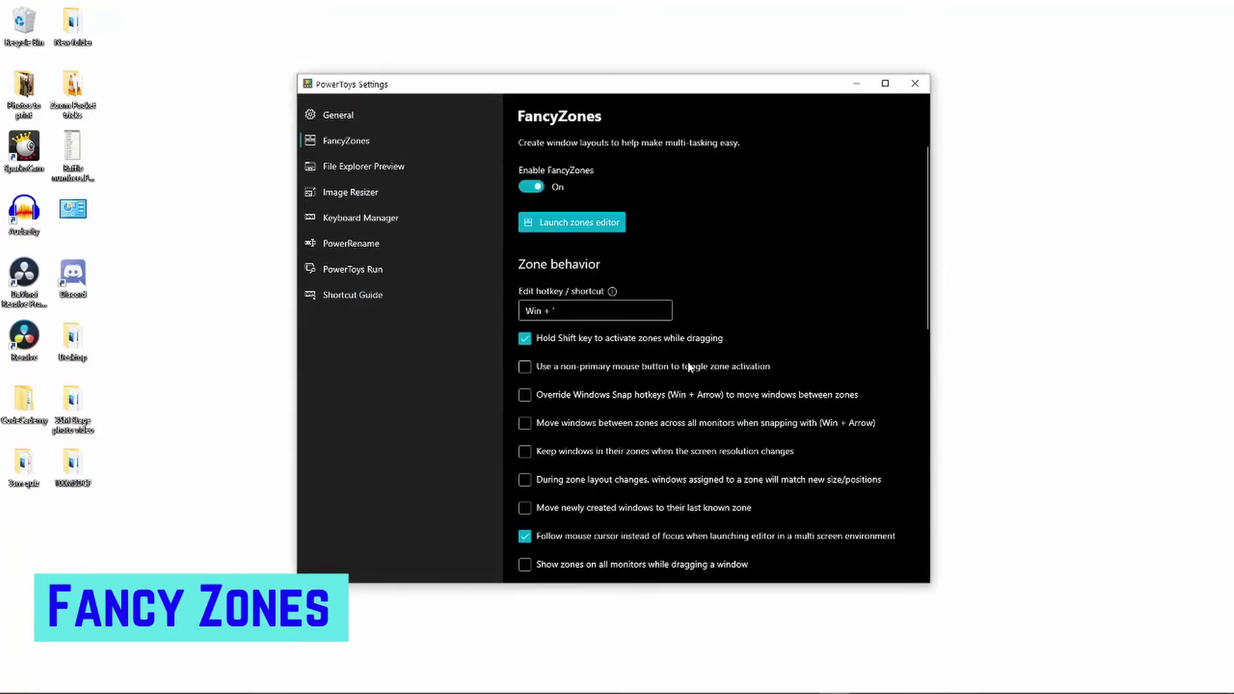
left_click(565, 220)
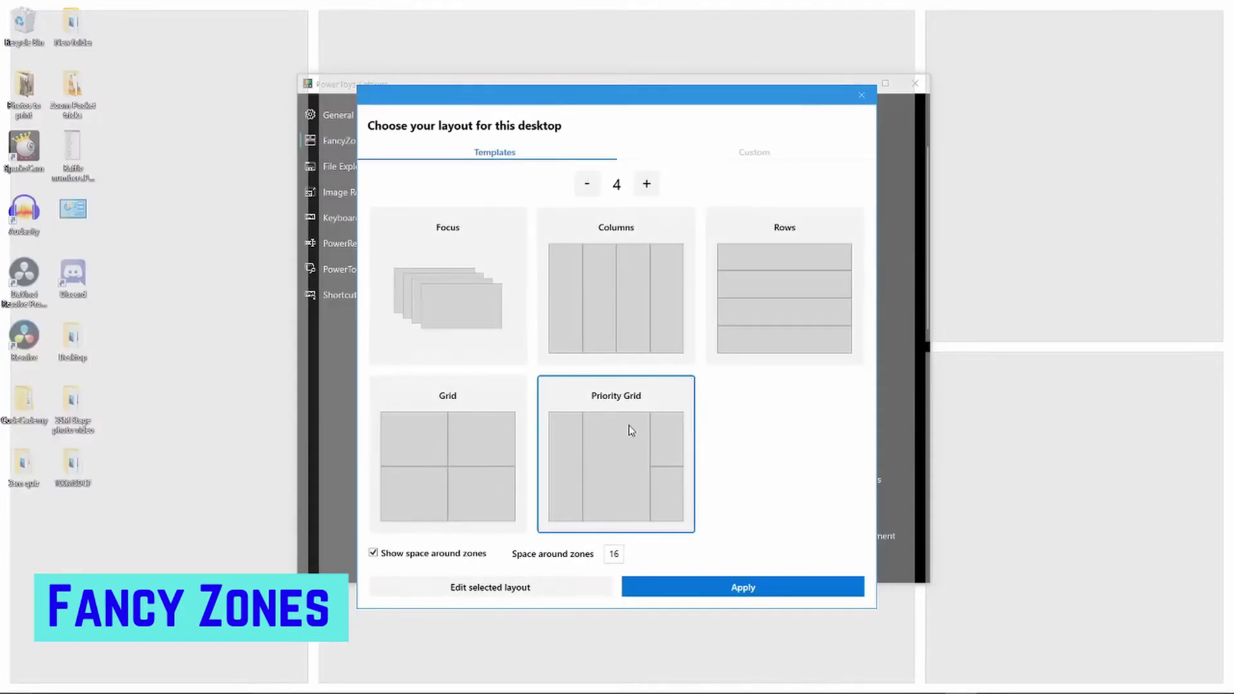
left_click(707, 587)
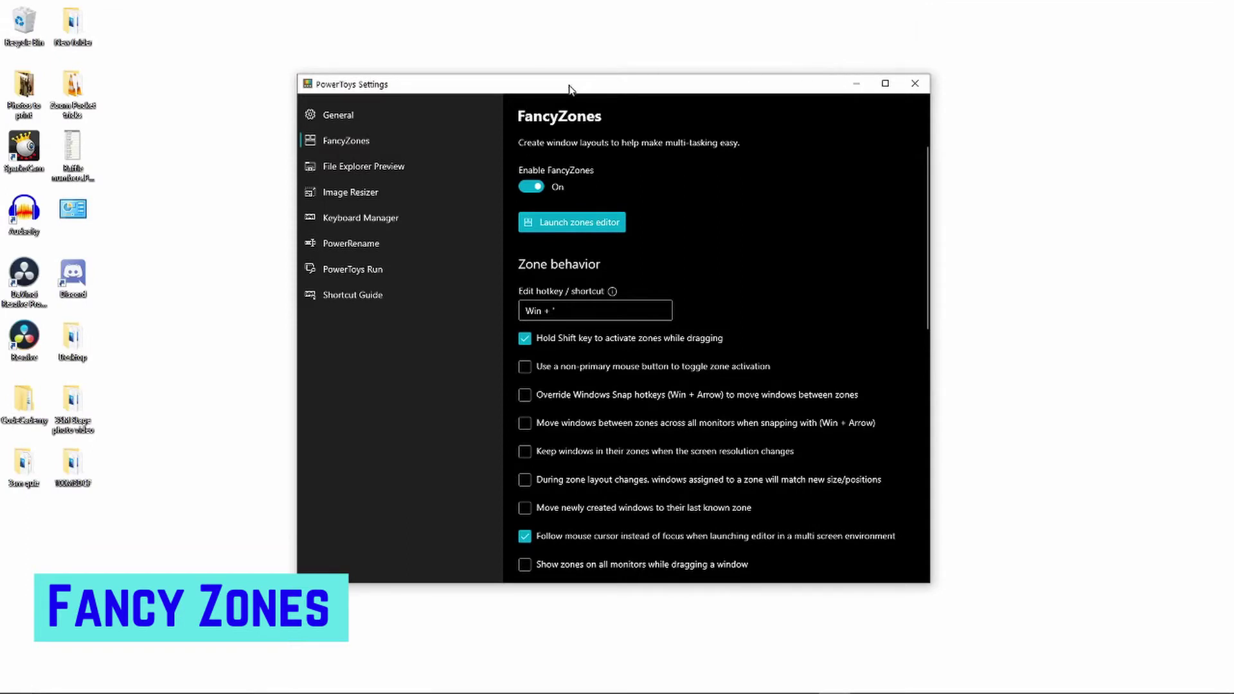
Shift-drag the Settings window to snap it into the top-right zone.
left_click_drag(569, 88, 568, 85)
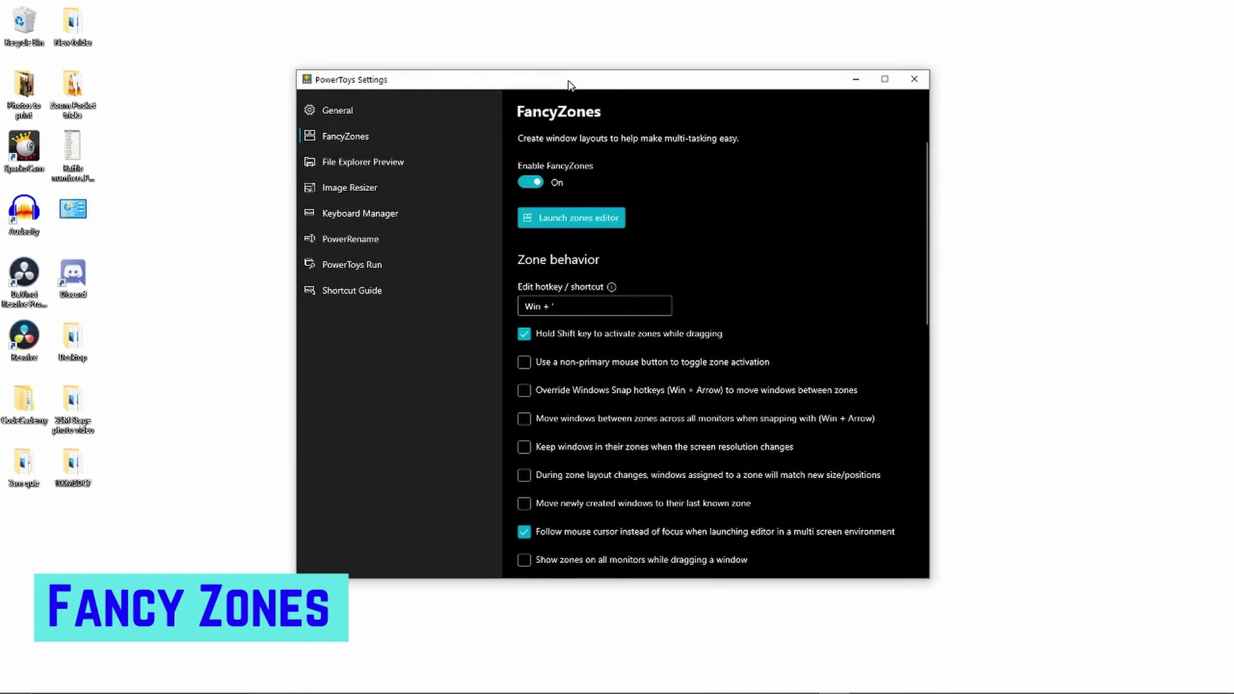
key("shift")
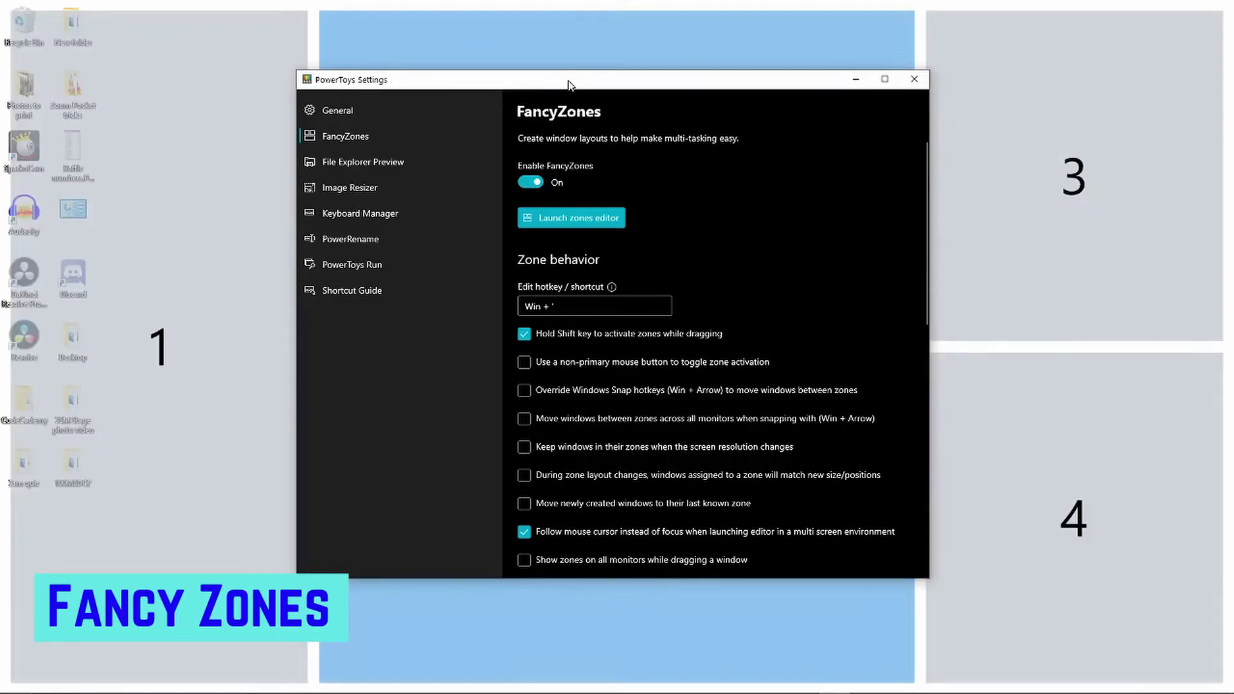
left_click_drag(568, 86, 558, 117)
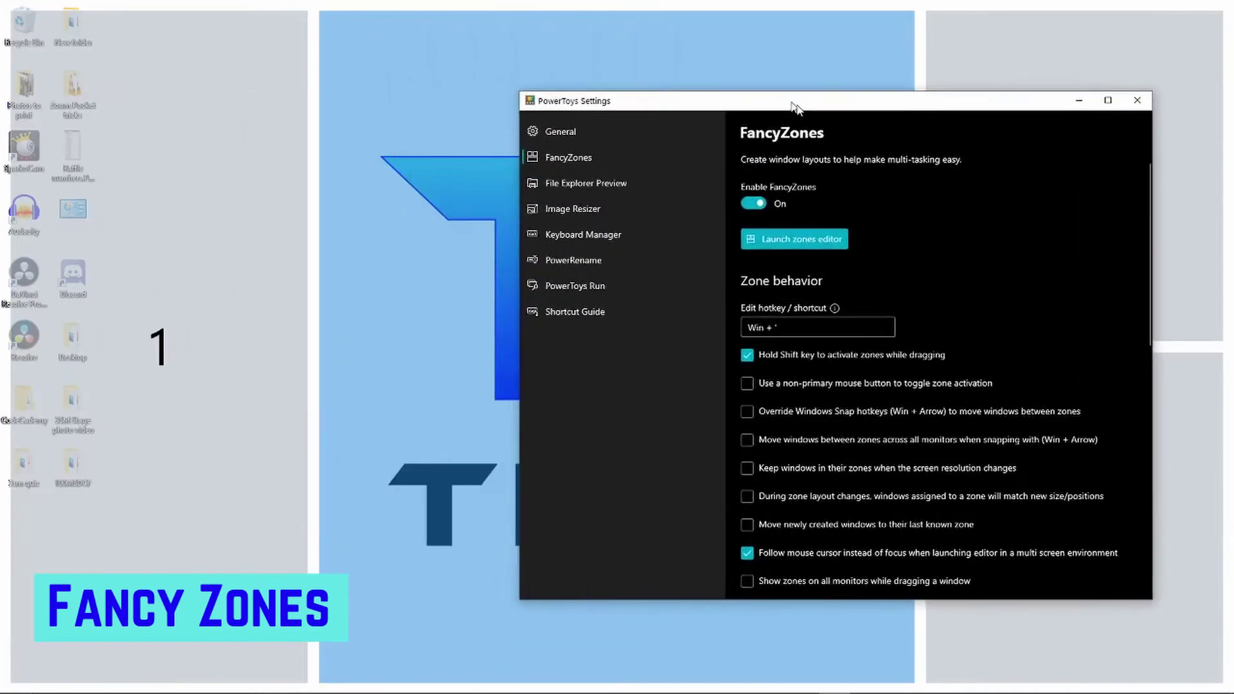
left_click_drag(796, 106, 1023, 40)
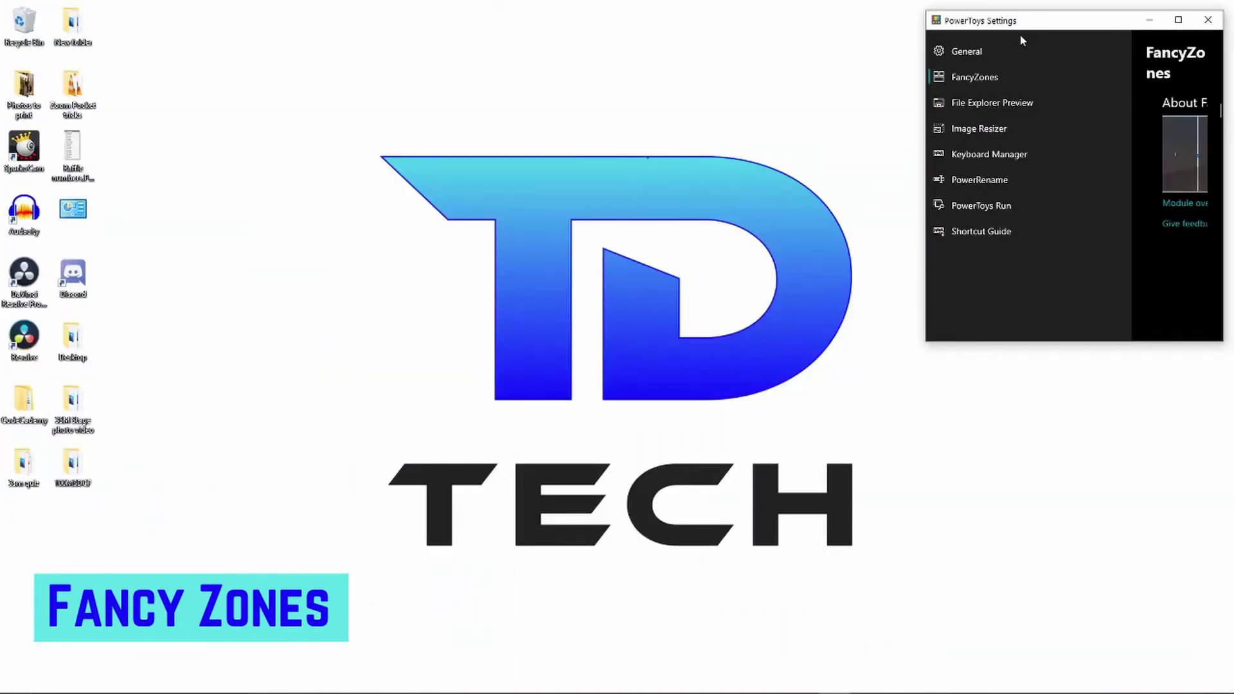
Snap the Excel window into the middle zone and PowerPoint into the left zone.
left_click(896, 680)
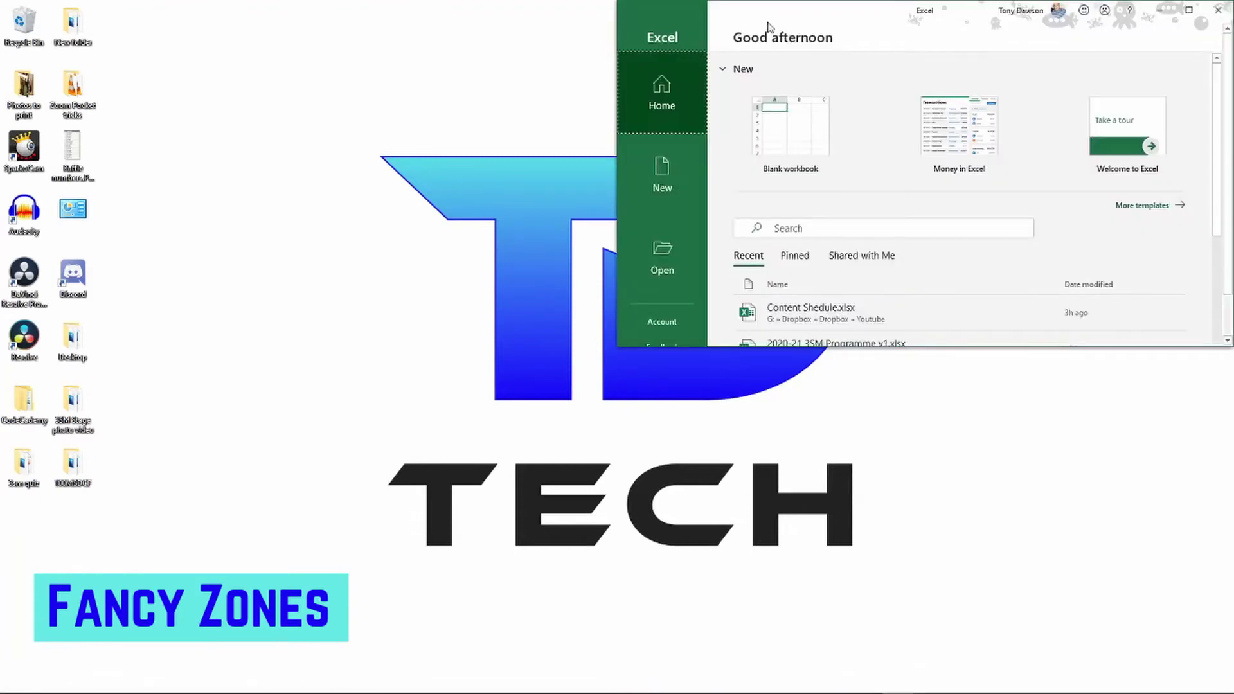
left_click_drag(842, 11, 543, 75)
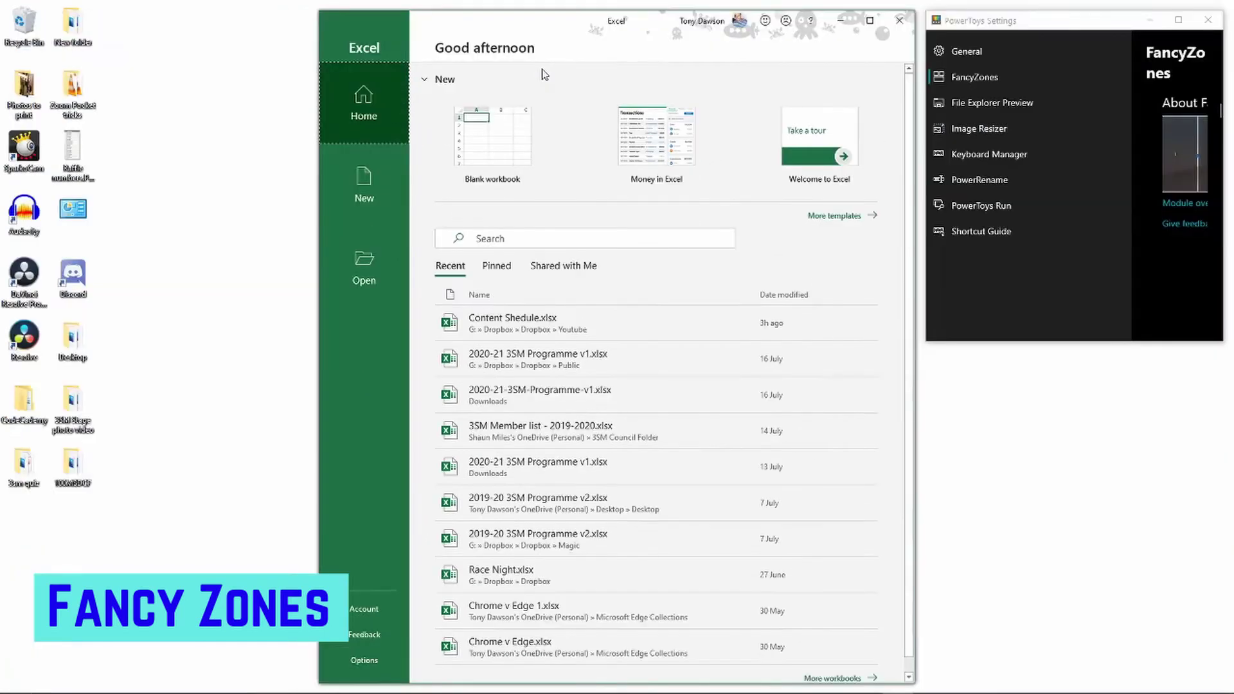
left_click(929, 681)
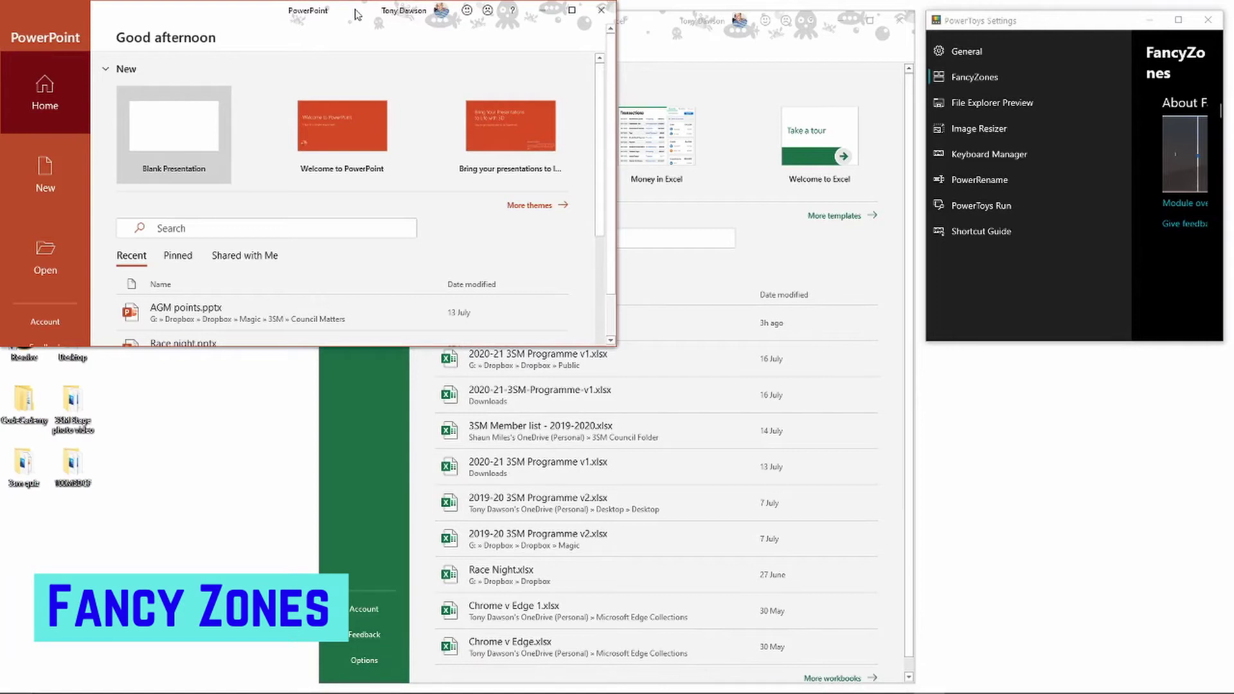
left_click_drag(355, 14, 130, 98)
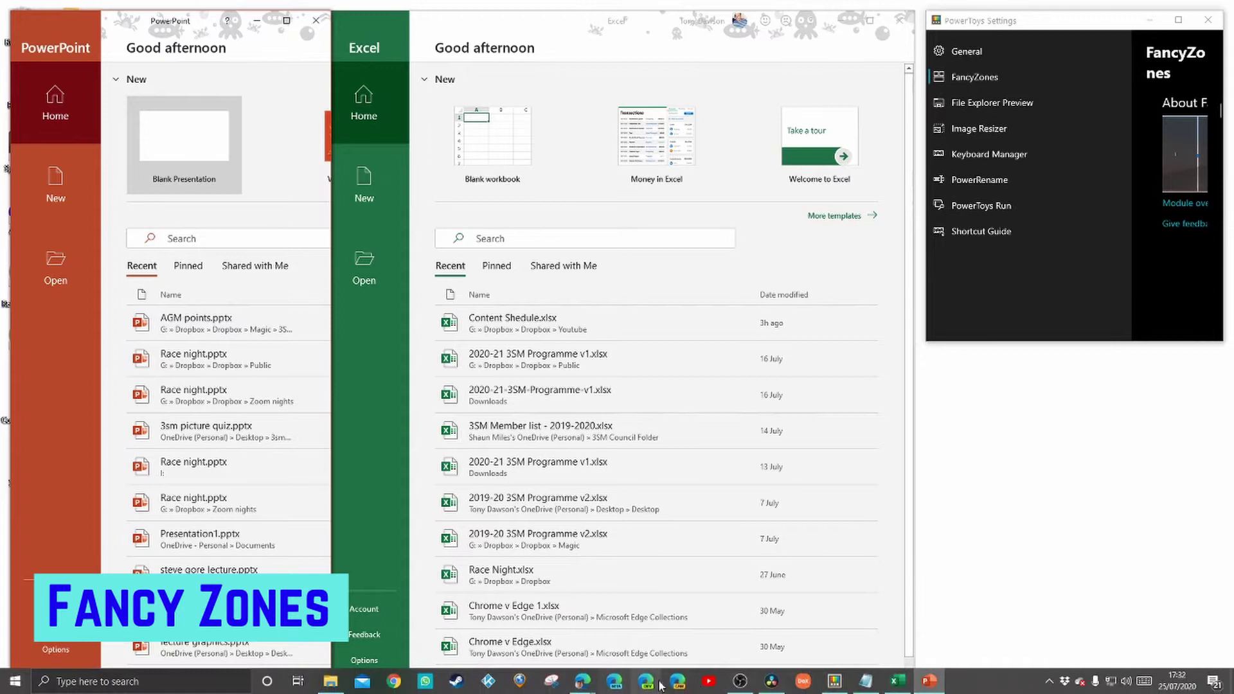
Pull the Settings window out of its zone and maximise it.
left_click(834, 681)
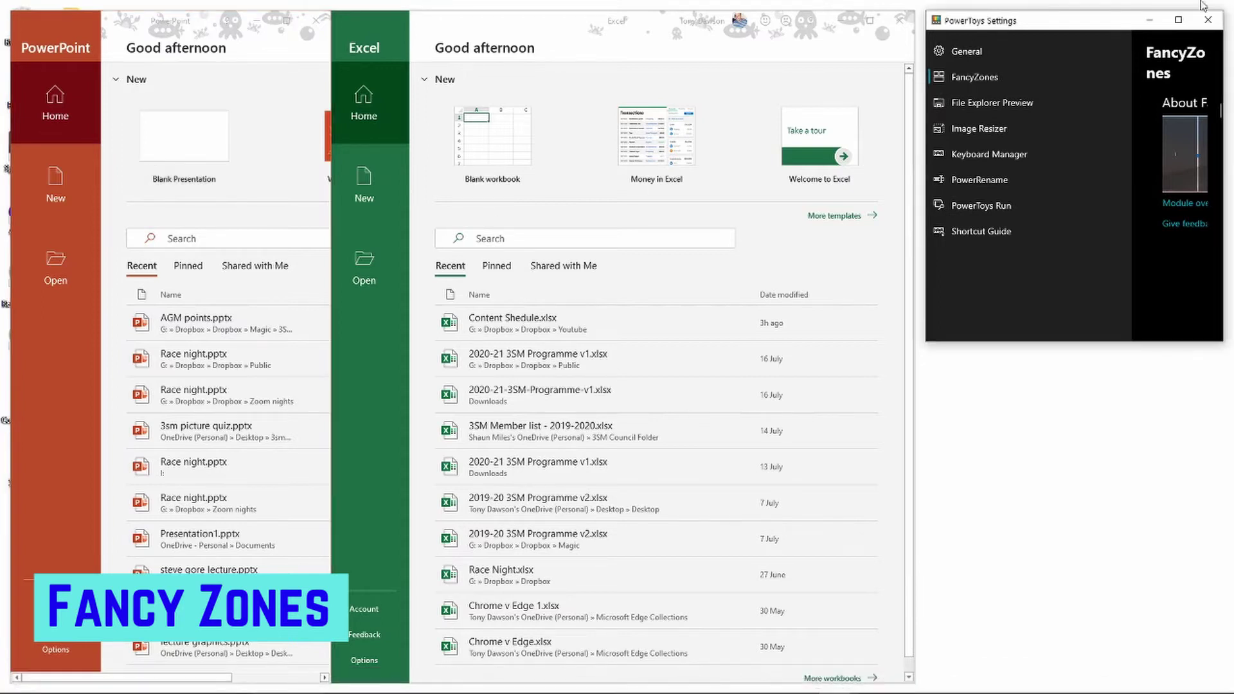
left_click_drag(1111, 28, 672, 116)
left_click(741, 117)
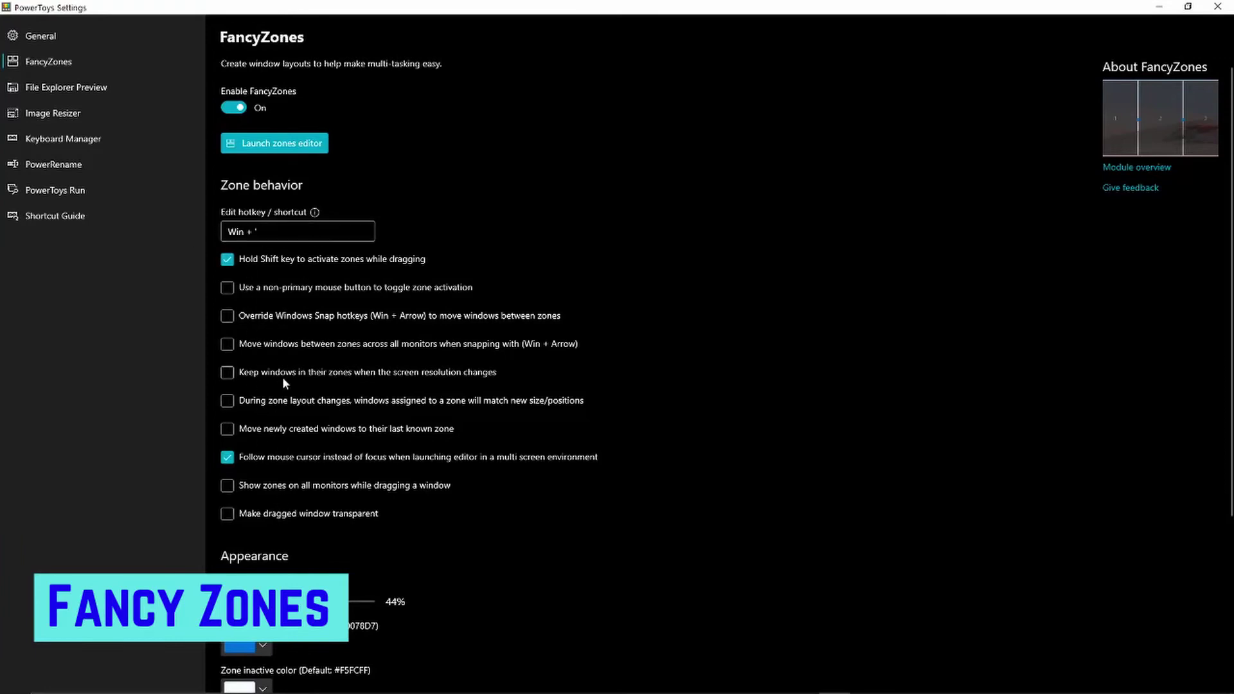
Set the FancyZones zone border colour to red (#FF0004) under Appearance.
scroll(393, 372, "down", 5)
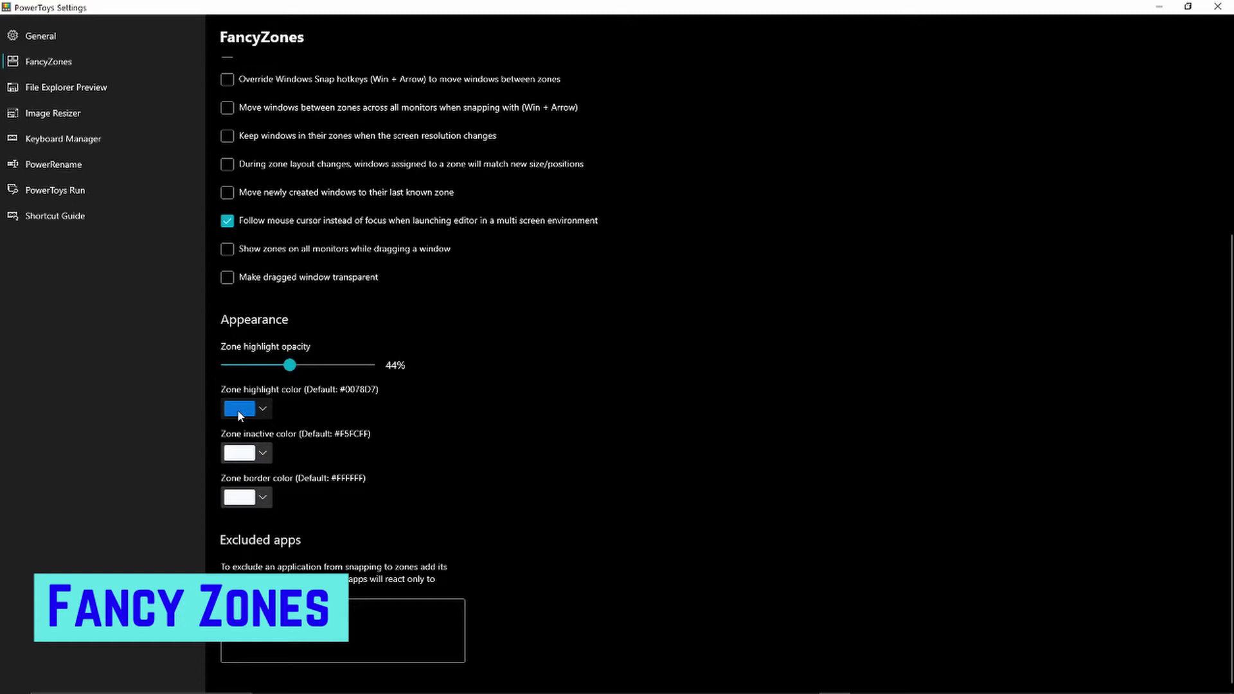
left_click(258, 492)
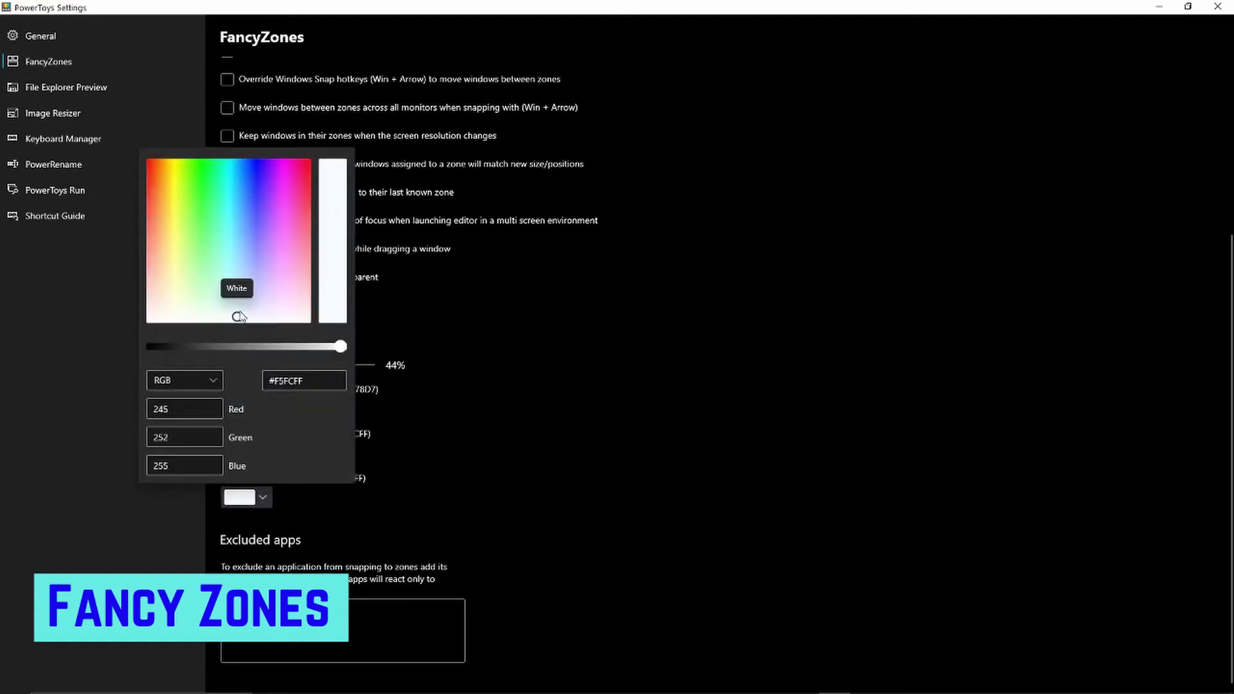
left_click_drag(238, 315, 324, 152)
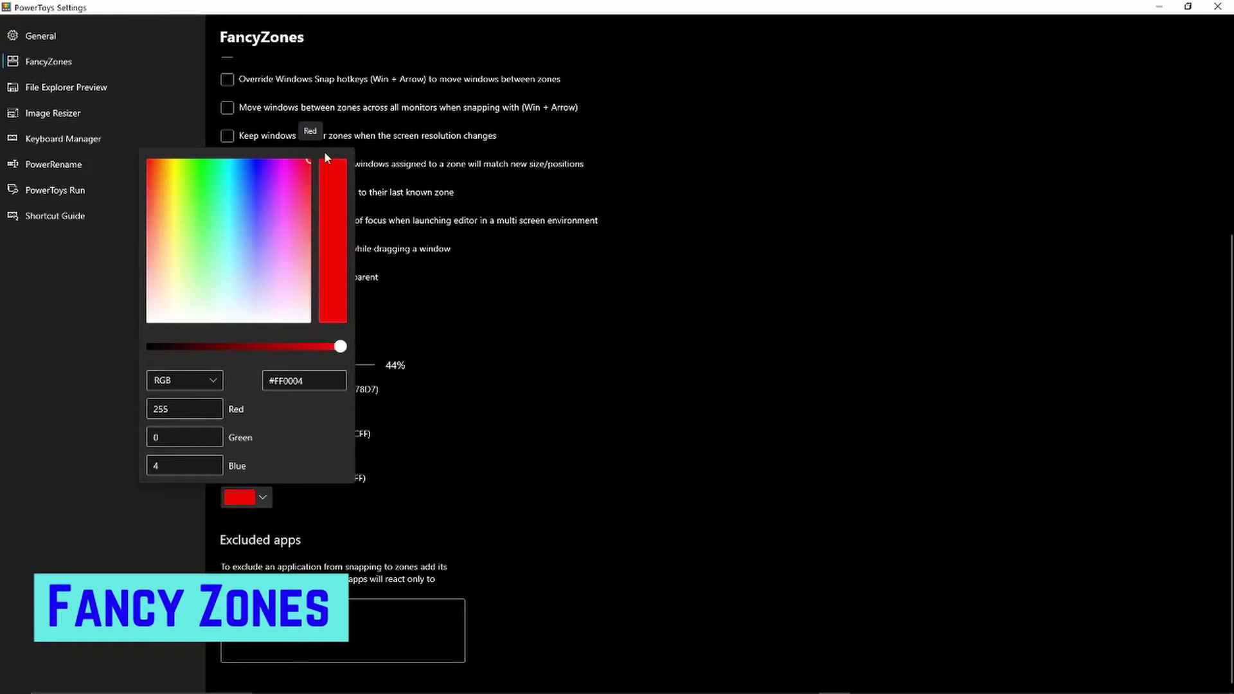
left_click(553, 331)
Restore Settings to a smaller window and drag it to reveal the red-bordered zones.
left_click(1163, 8)
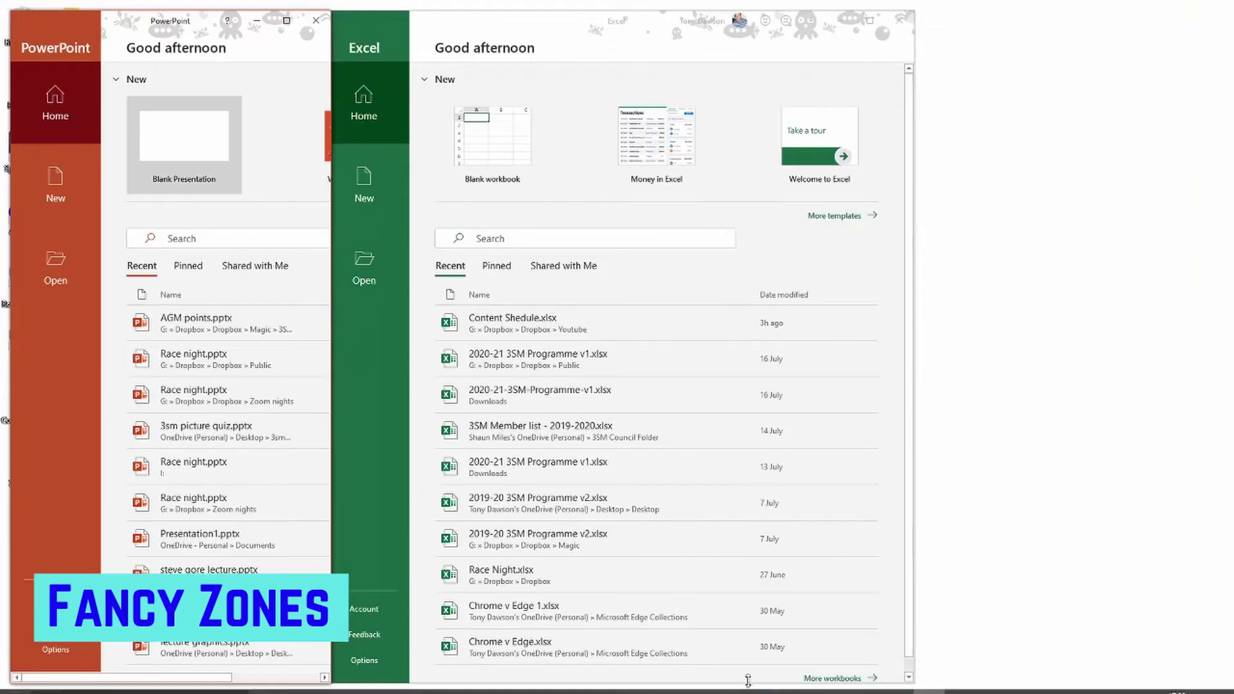
left_click(834, 686)
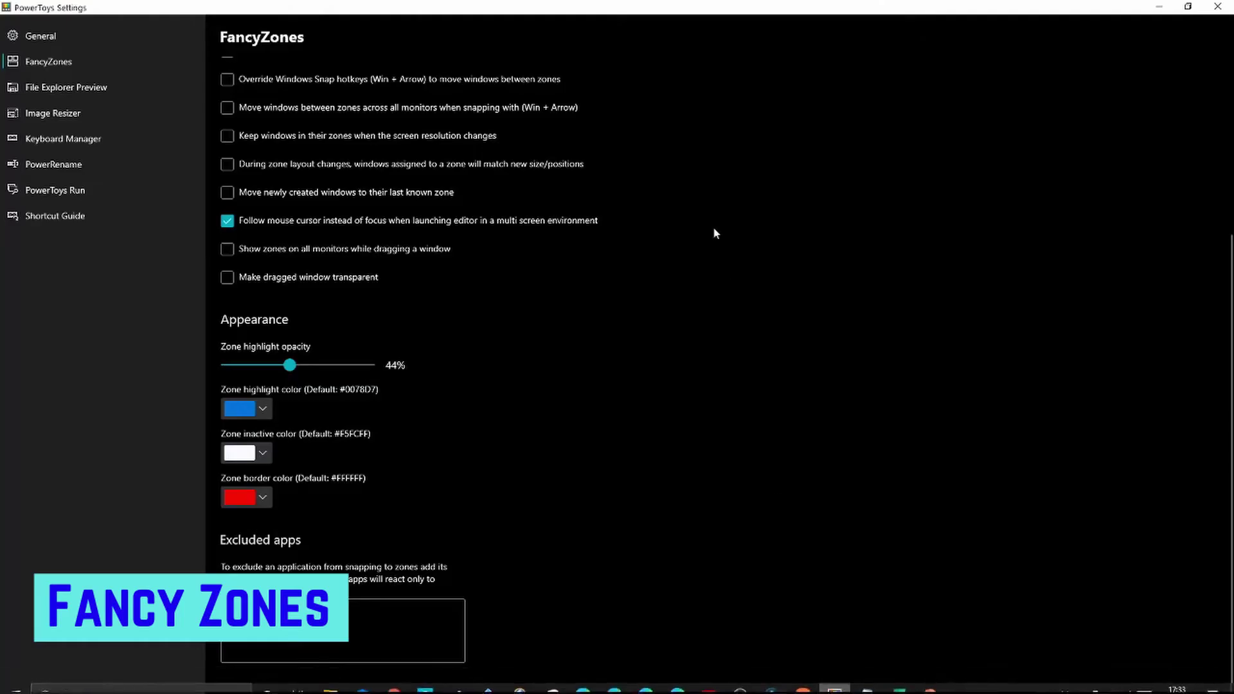
left_click(1186, 8)
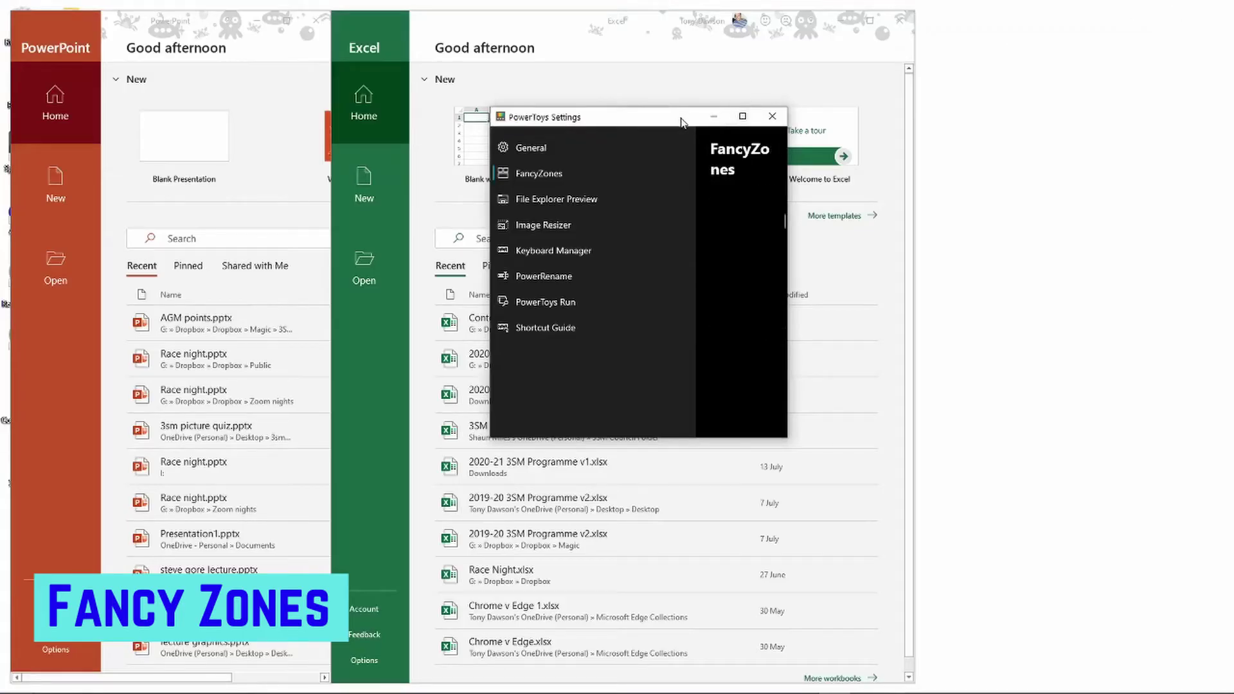
left_click_drag(683, 122, 947, 222)
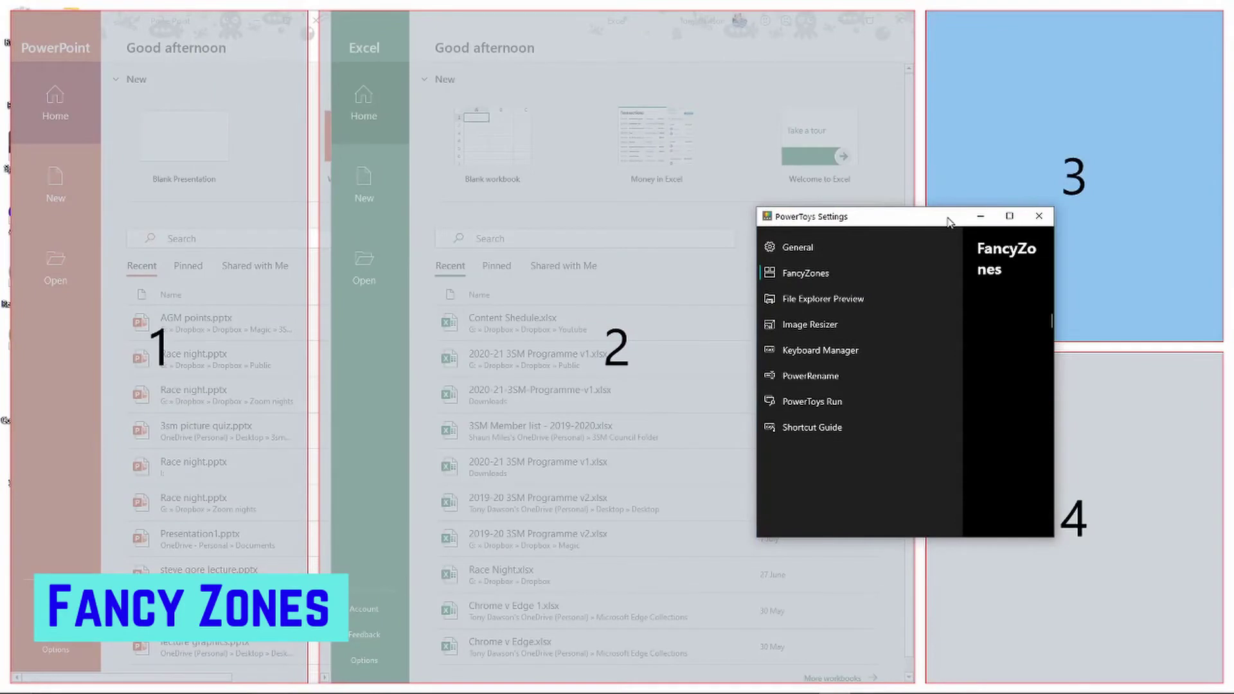
left_click_drag(948, 222, 929, 199)
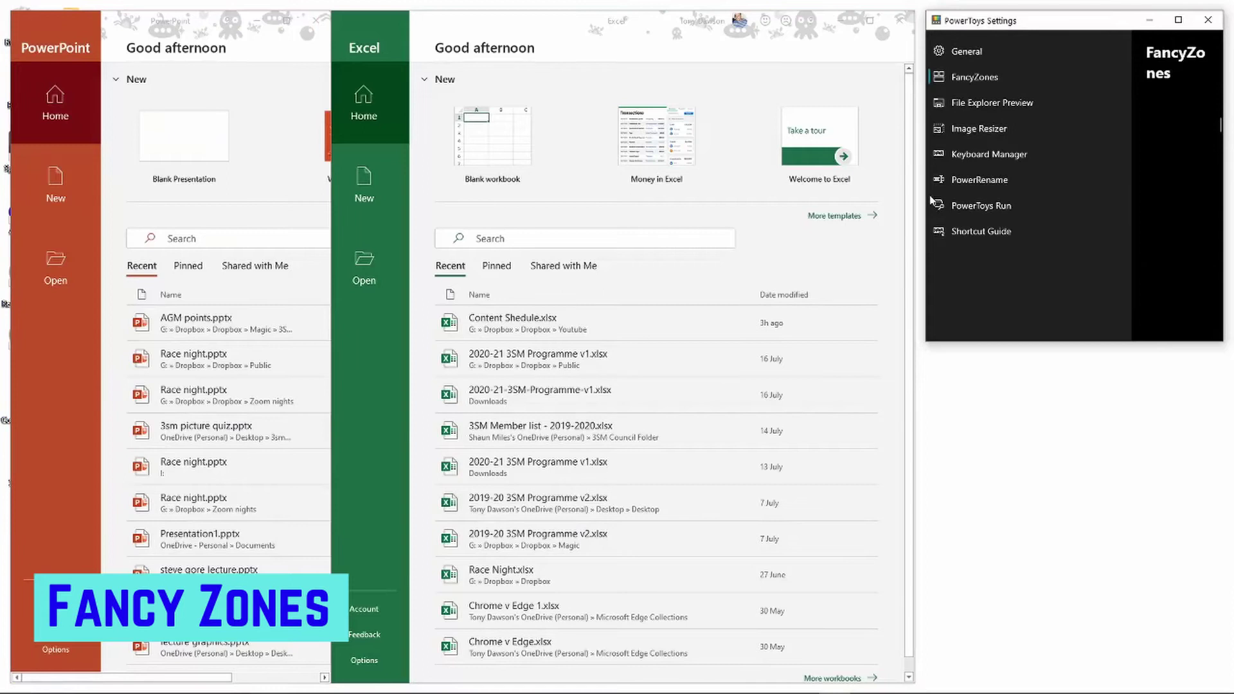
Drop Settings into the top-right zone and switch to the powertoys folder in File Explorer.
left_click(1178, 8)
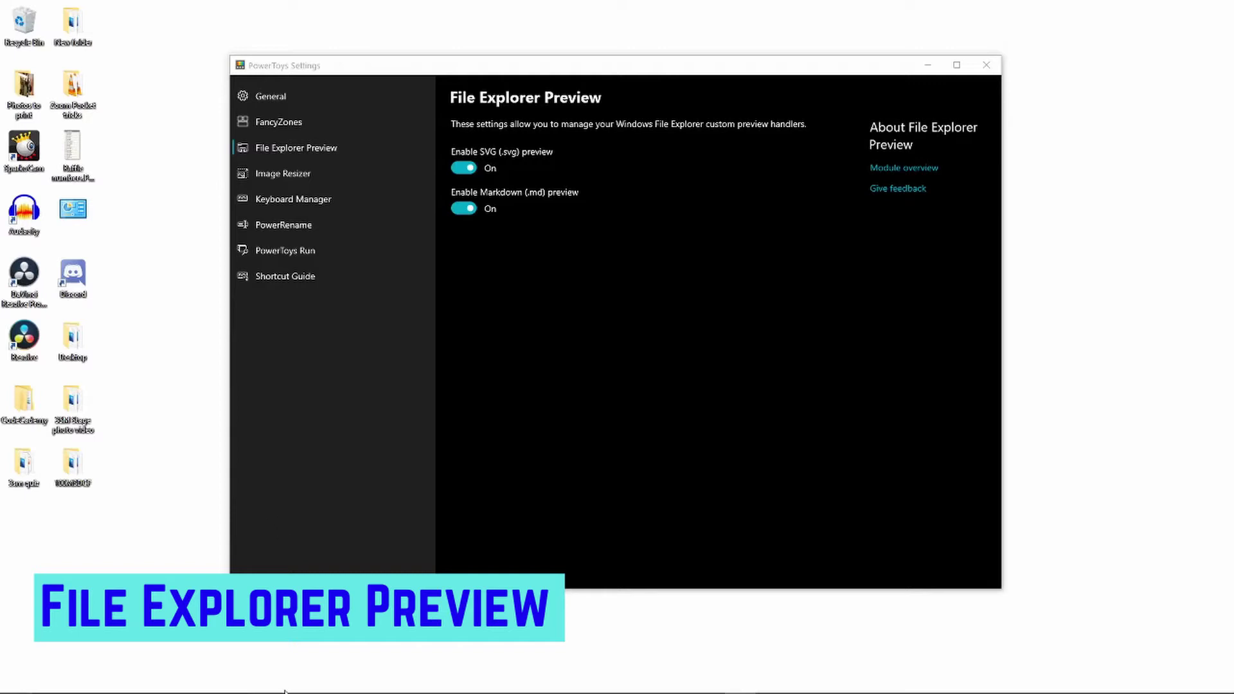
mouse_move(288, 691)
left_click(329, 683)
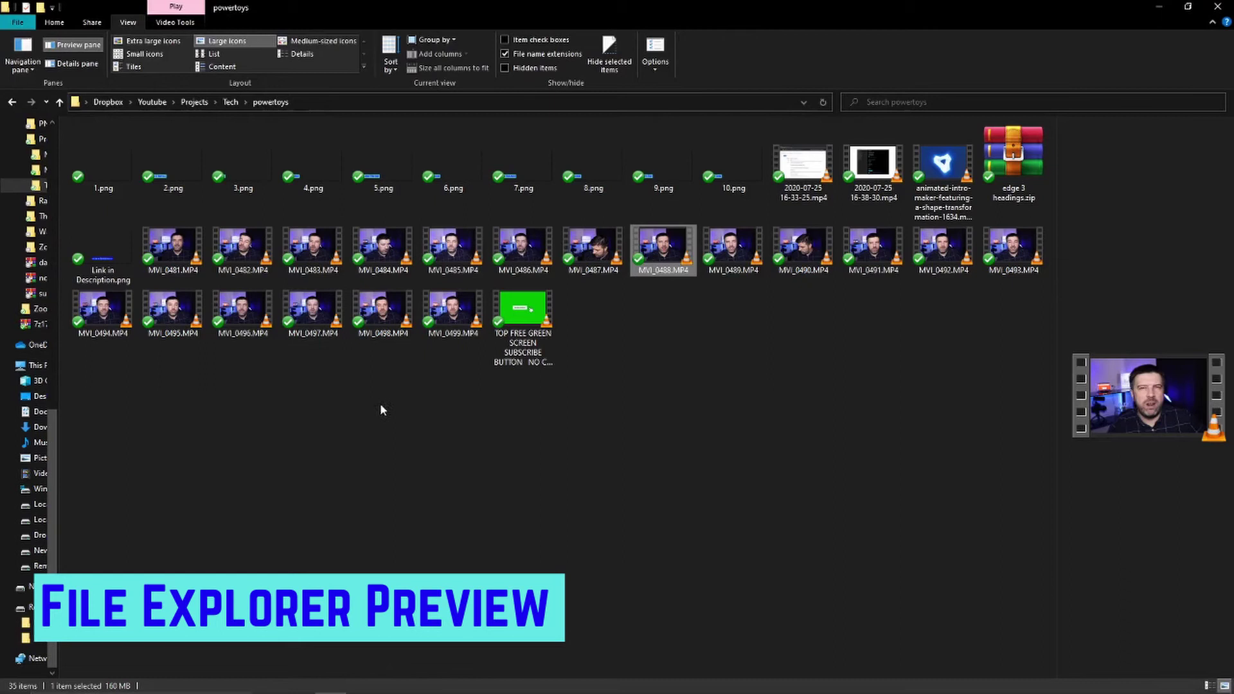
Preview MVI_0485.MP4 and MVI_0483.MP4 in the Preview pane, then minimise File Explorer.
left_click(466, 262)
left_click(313, 249)
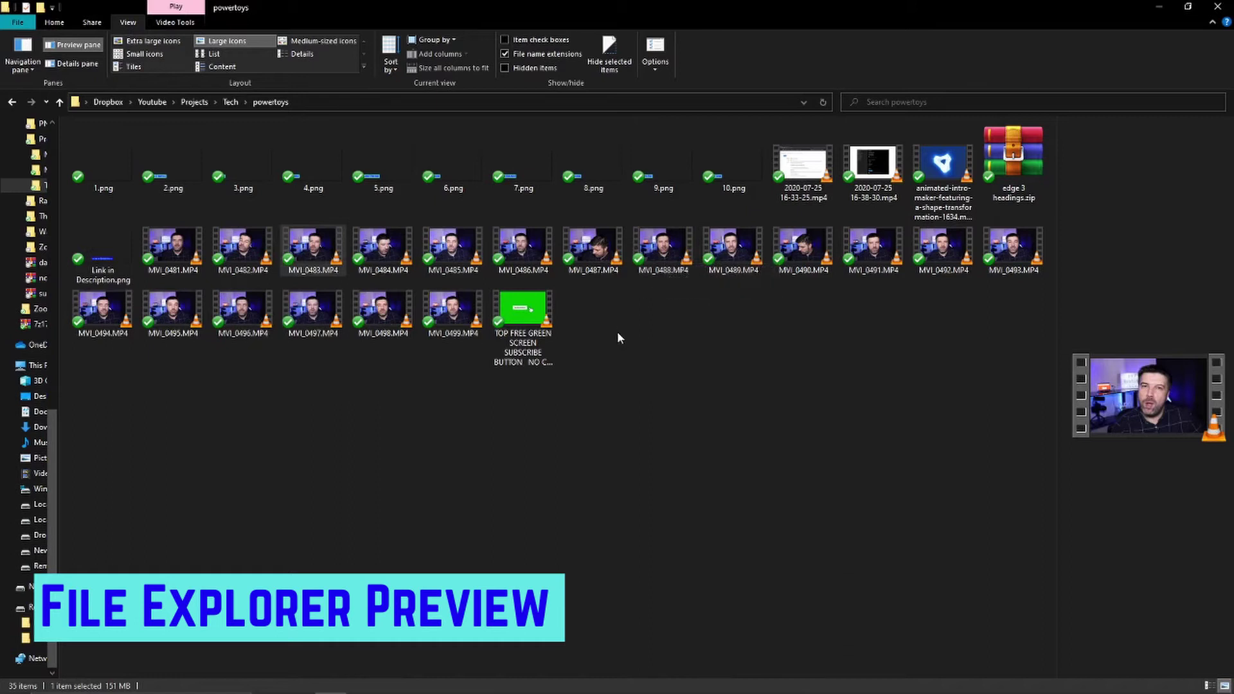
left_click(1159, 7)
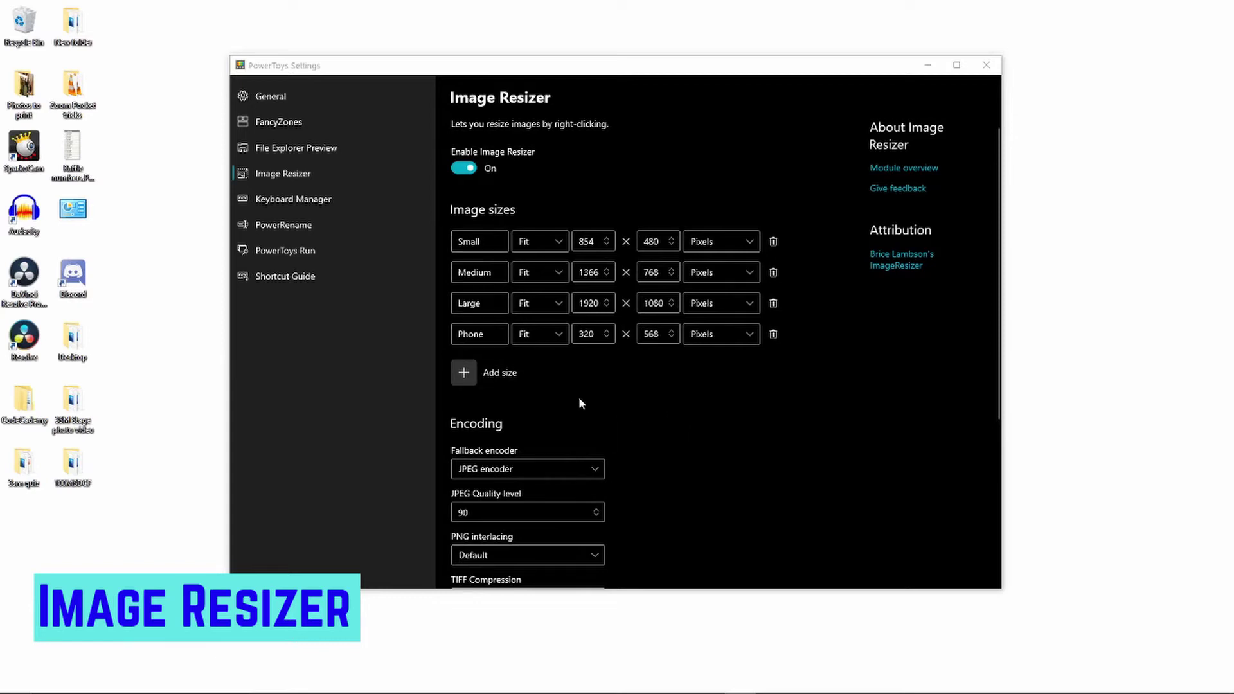
Add a new size preset and keep the Small size on Fit mode with Pixels units.
left_click(464, 372)
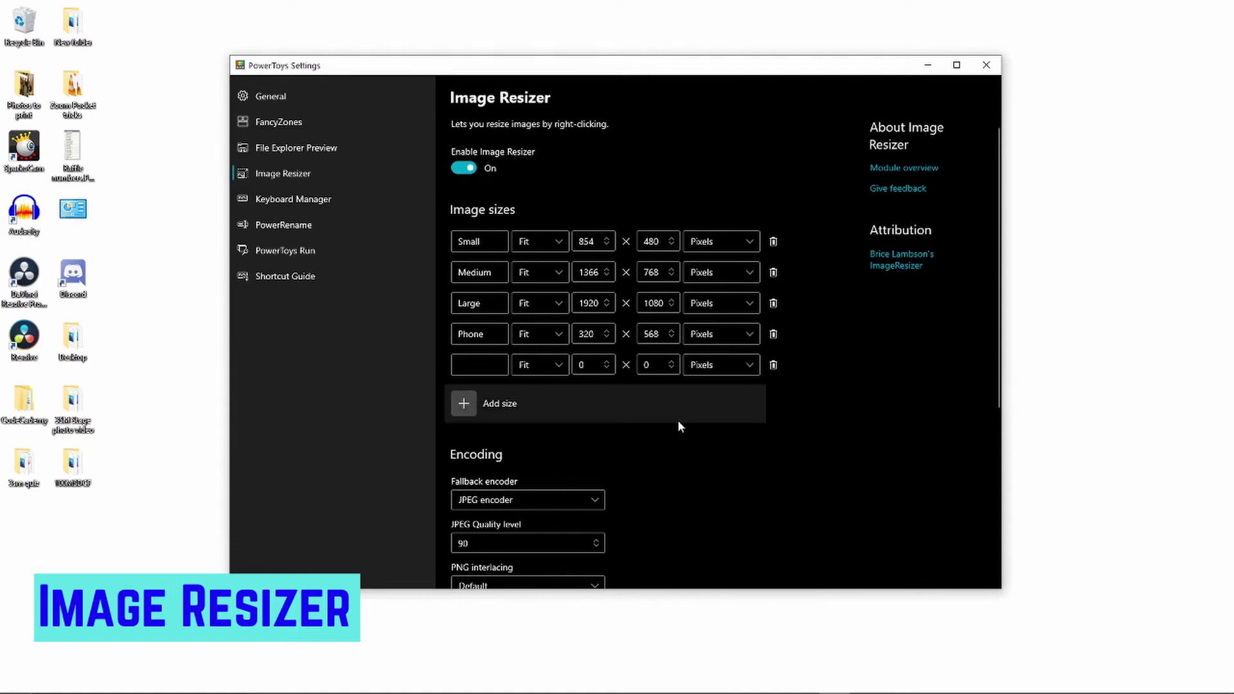
left_click(564, 242)
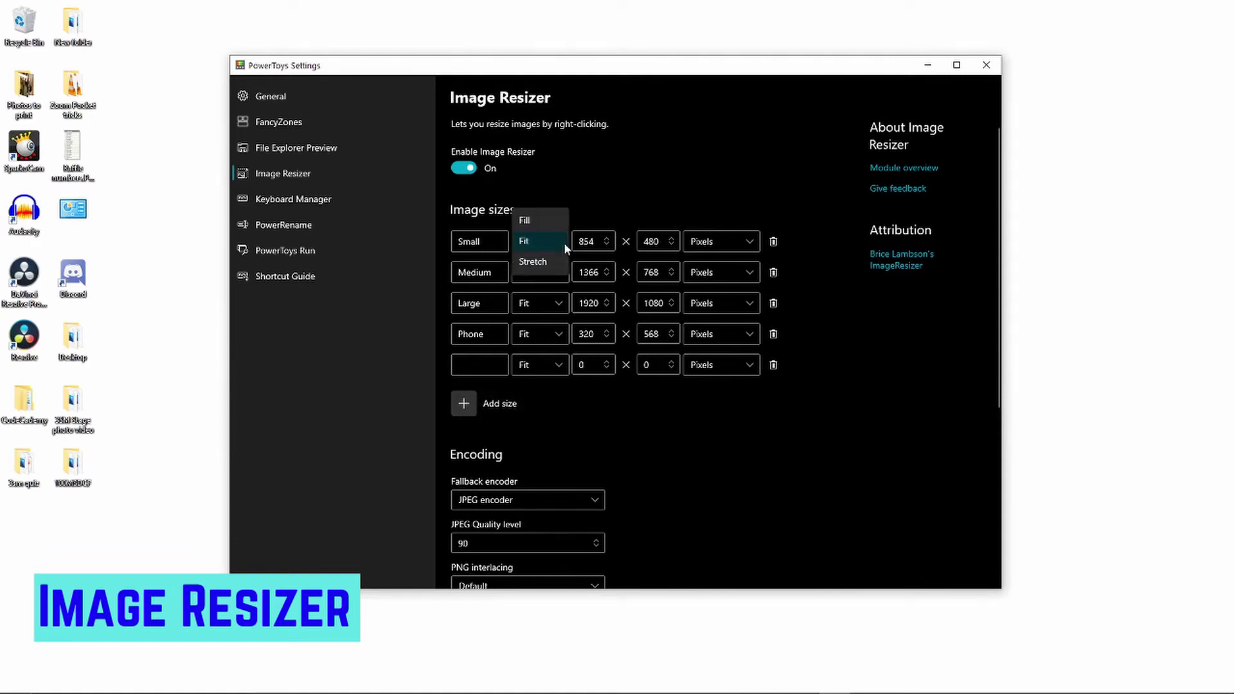
left_click(681, 164)
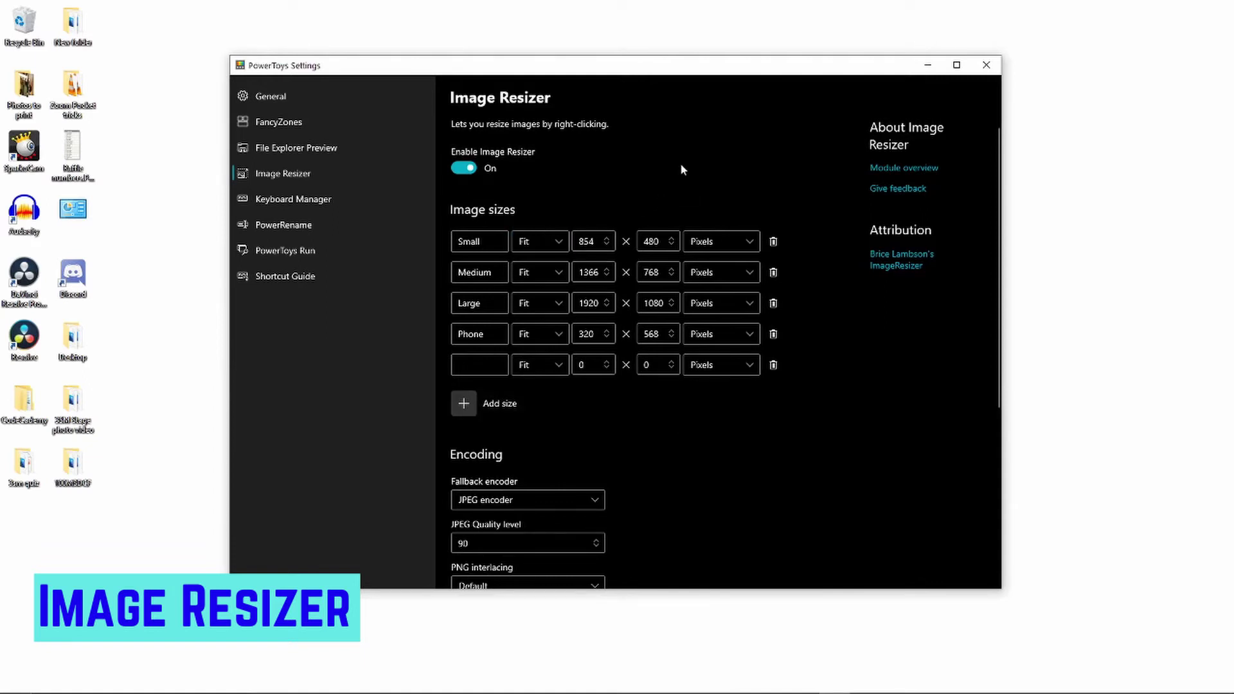
left_click(750, 240)
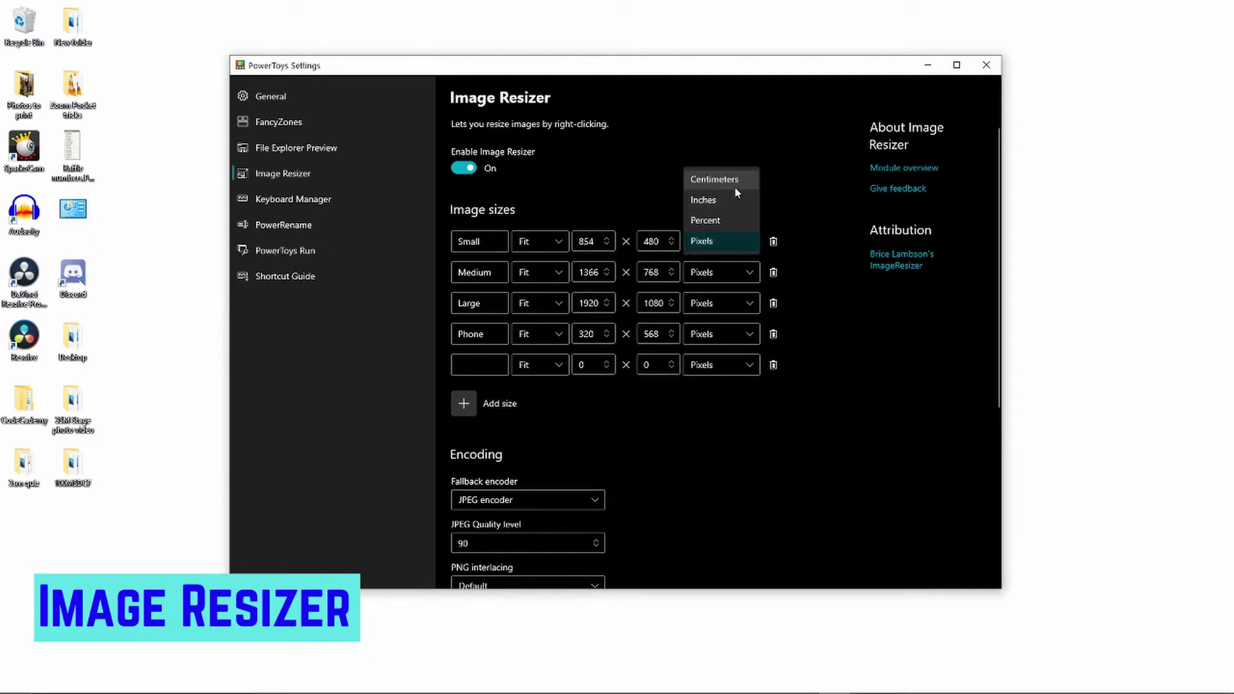
left_click(807, 217)
Keep JPEG as the fallback encoder and scroll down to the File settings.
scroll(797, 417, "down", 1)
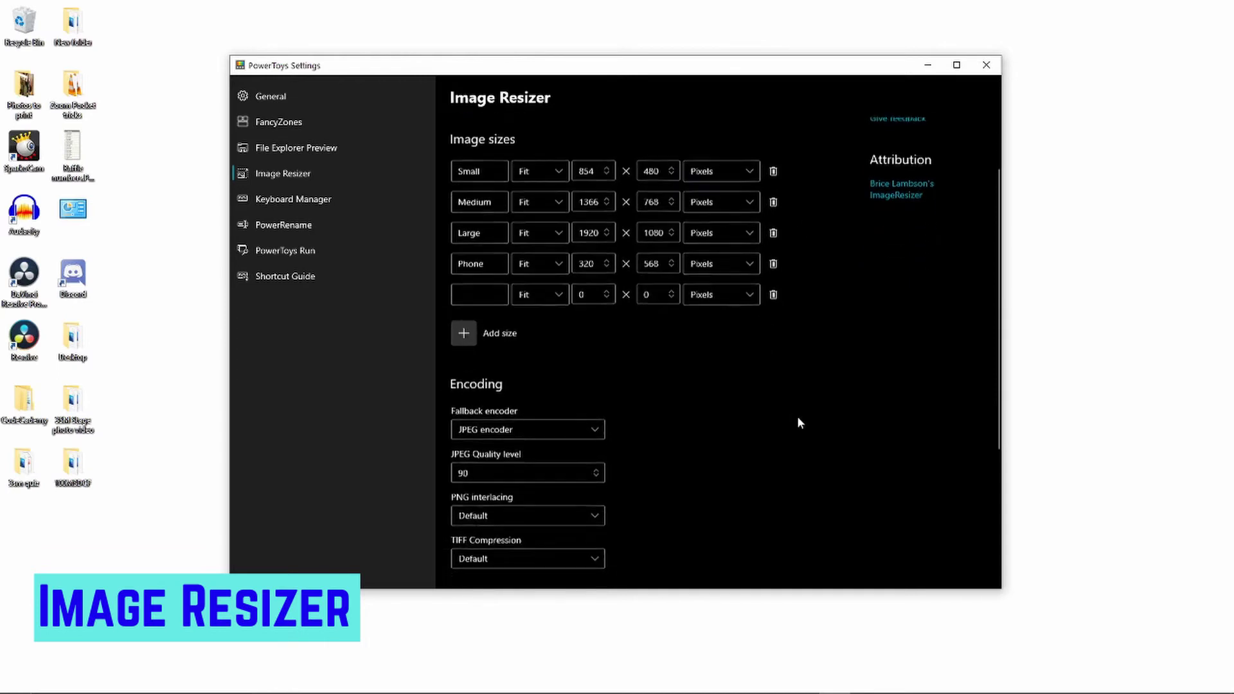
scroll(799, 422, "down", 2)
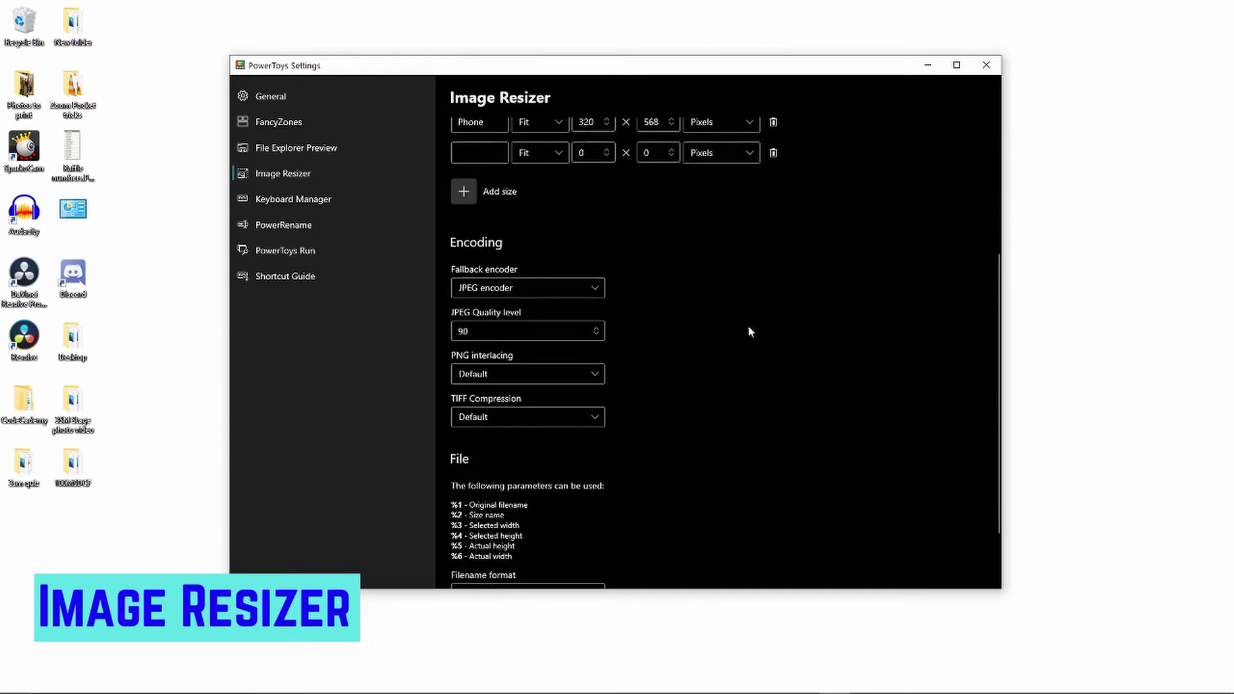
left_click(586, 288)
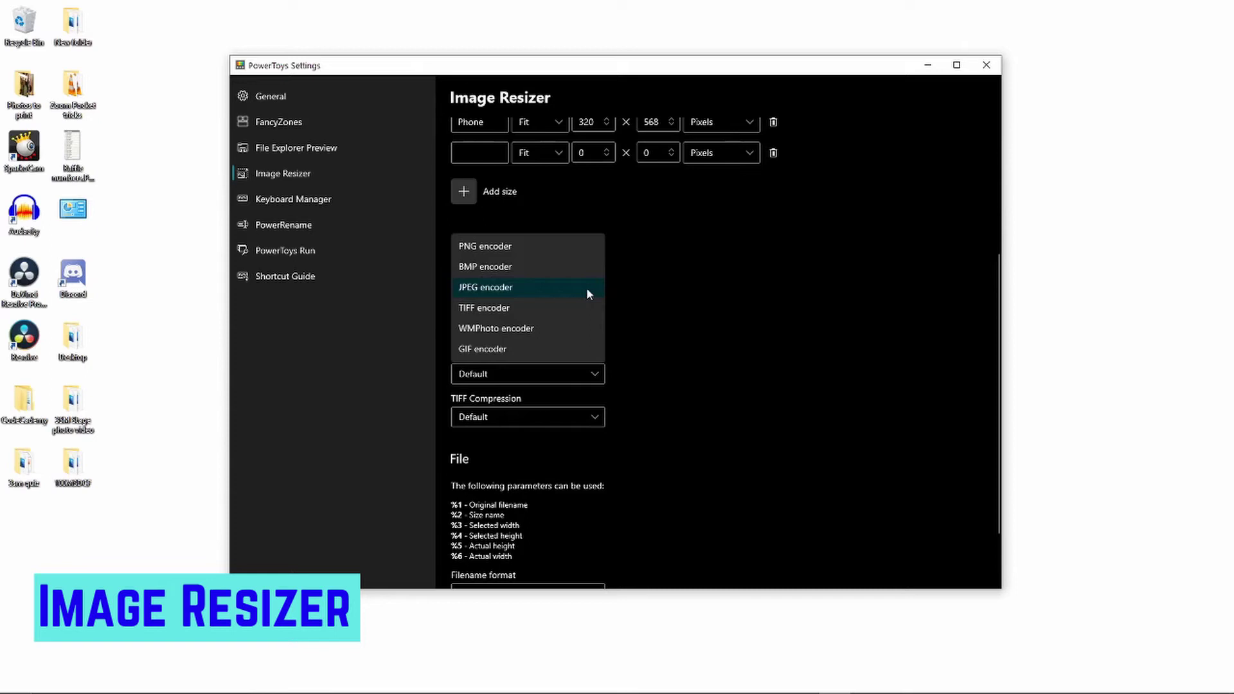
left_click(587, 288)
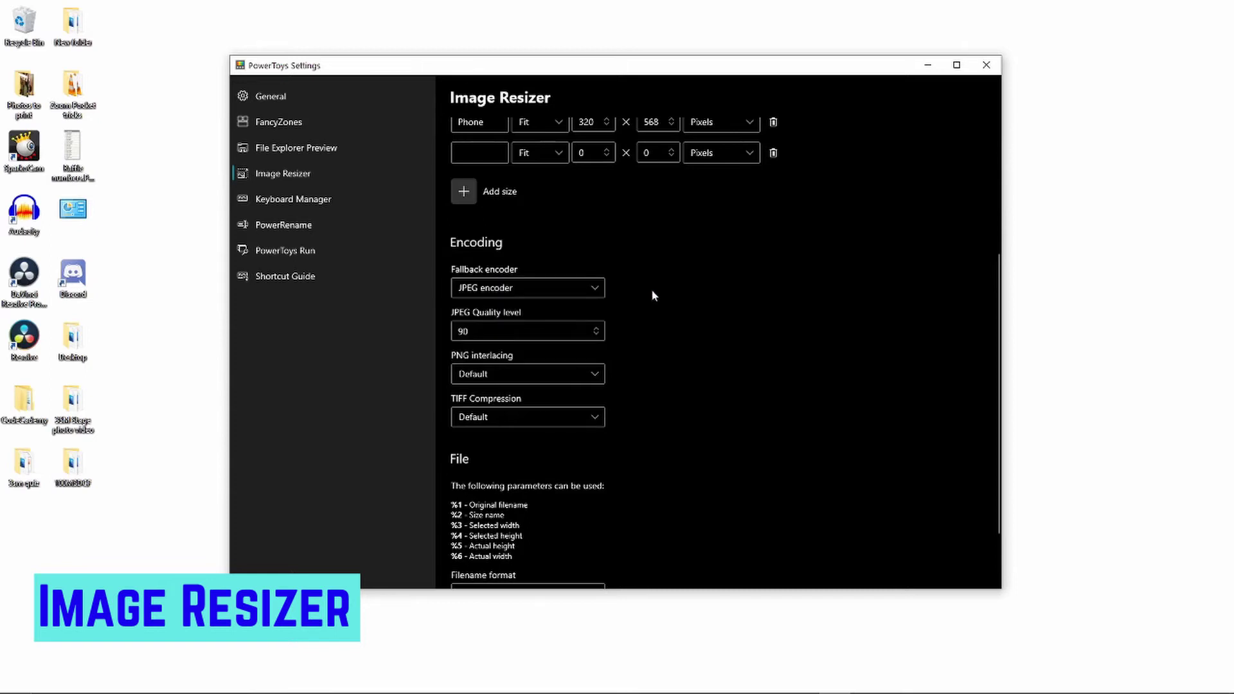
scroll(700, 377, "down", 1)
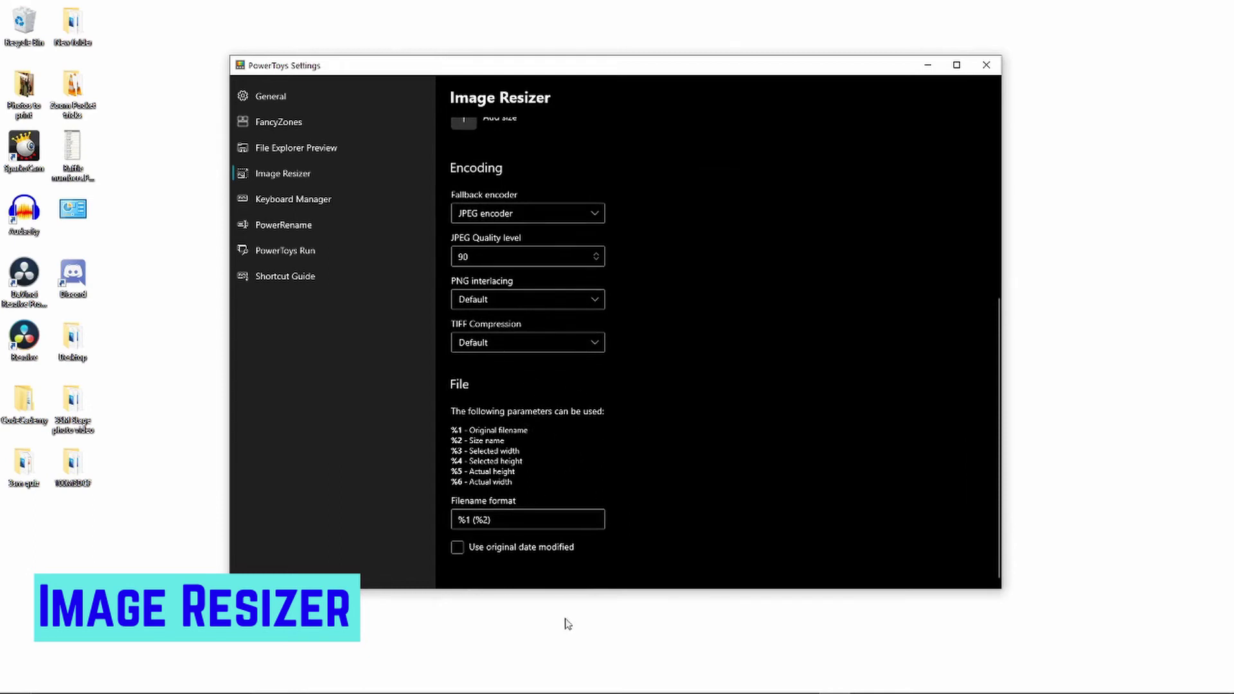
Resize the ten selected PNGs in the powertoys folder to Small (854 × 480) with Resize pictures.
mouse_move(400, 691)
left_click(330, 685)
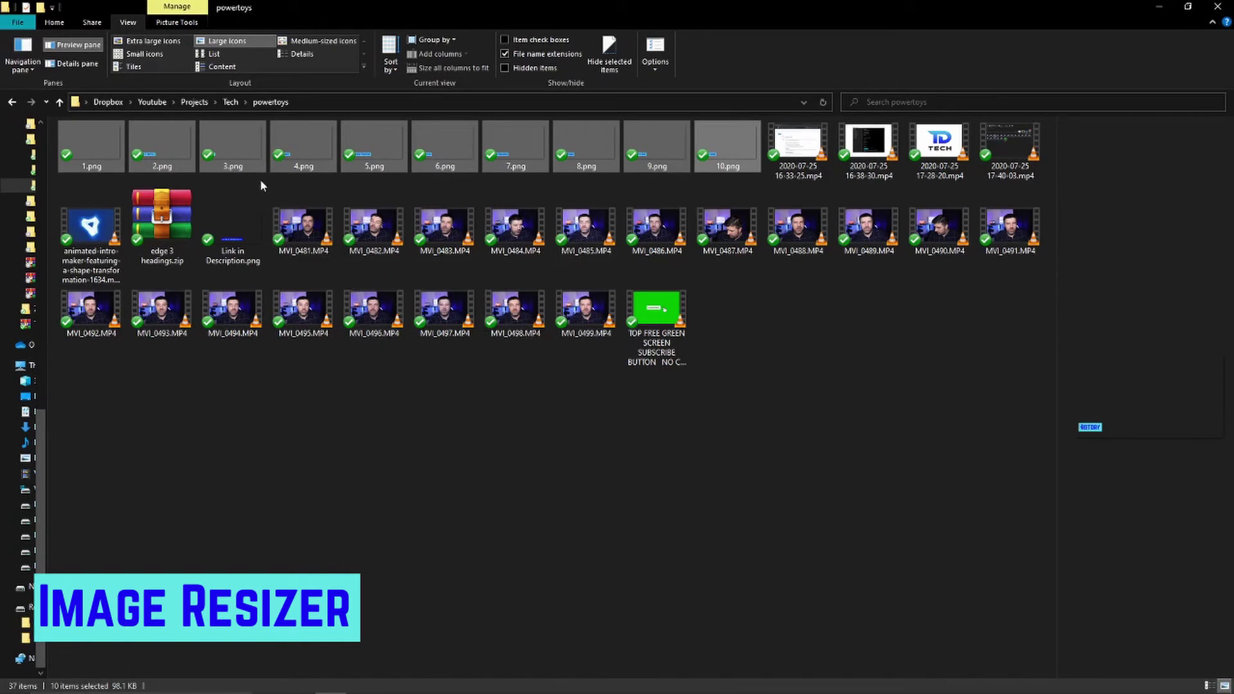
right_click(249, 149)
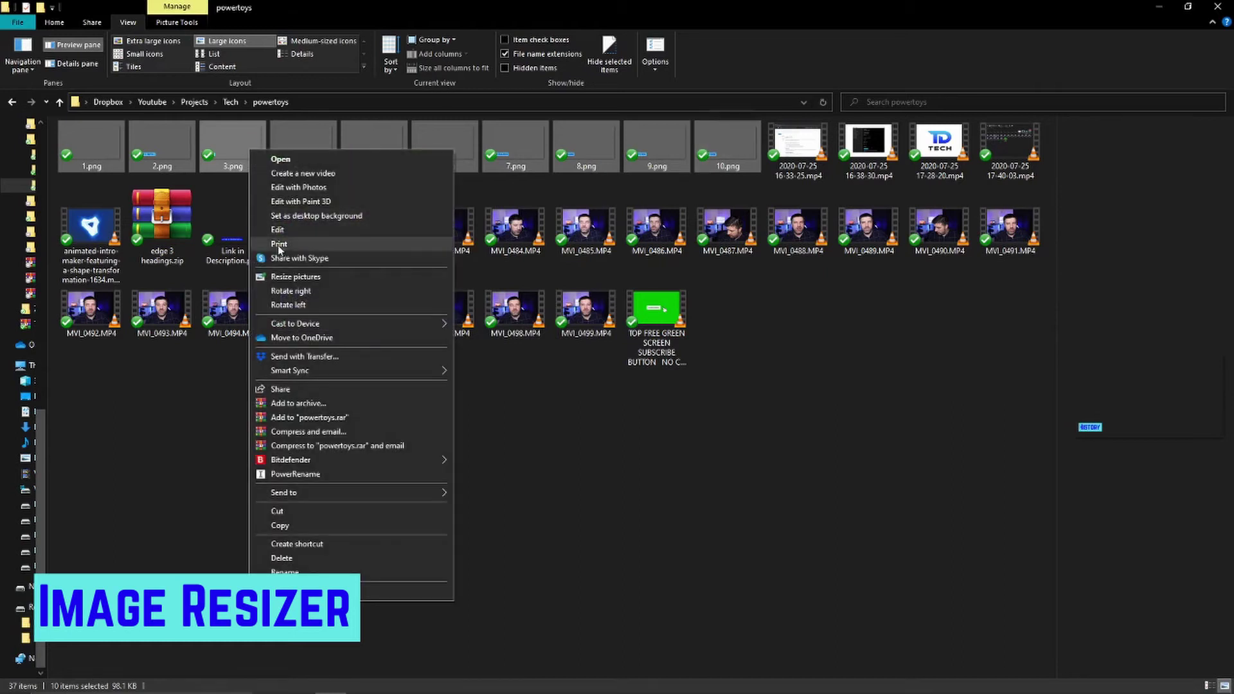
left_click(291, 277)
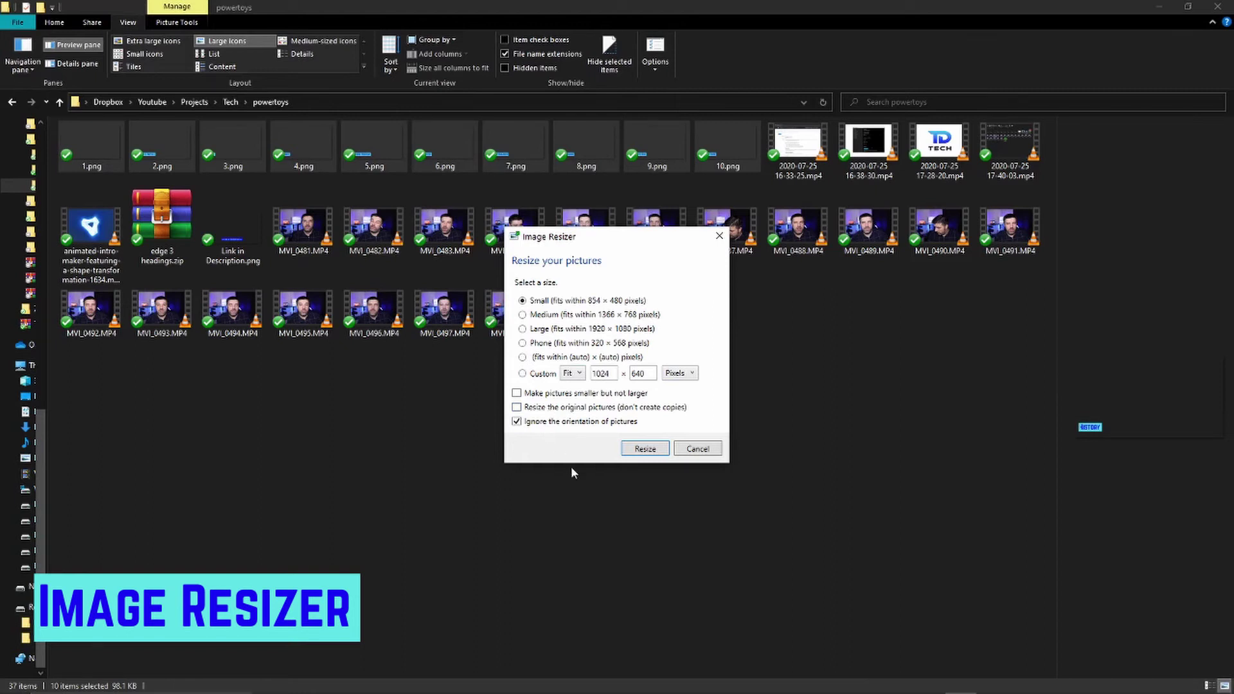
left_click(635, 450)
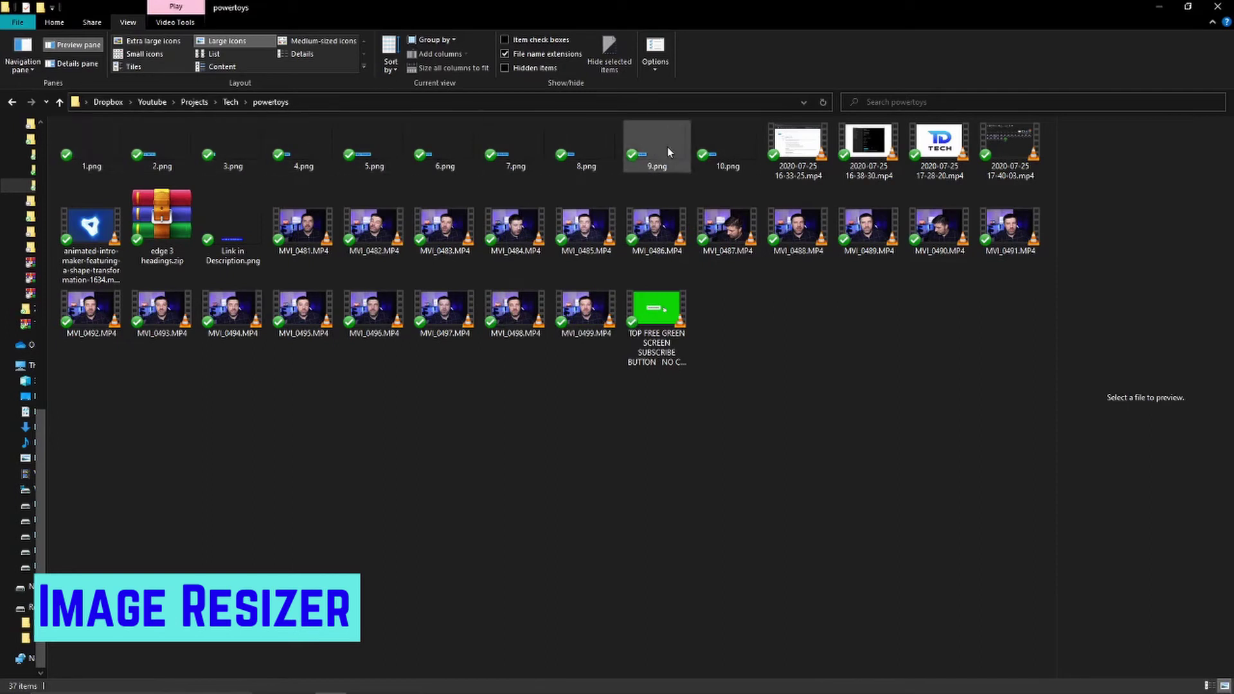
Minimise File Explorer and bring up Keyboard Manager's Remap a key window.
left_click(1160, 8)
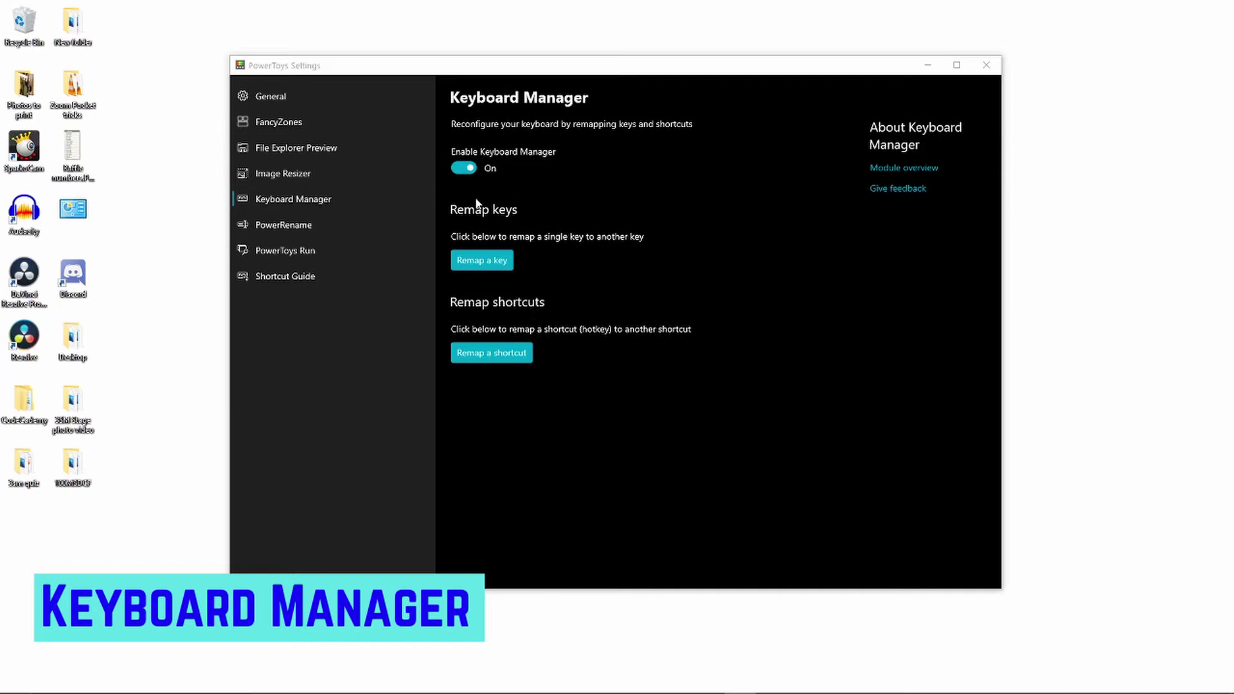
left_click(477, 260)
Add a trial key remapping row, cancel it, and switch to the Remap shortcuts window.
left_click(384, 318)
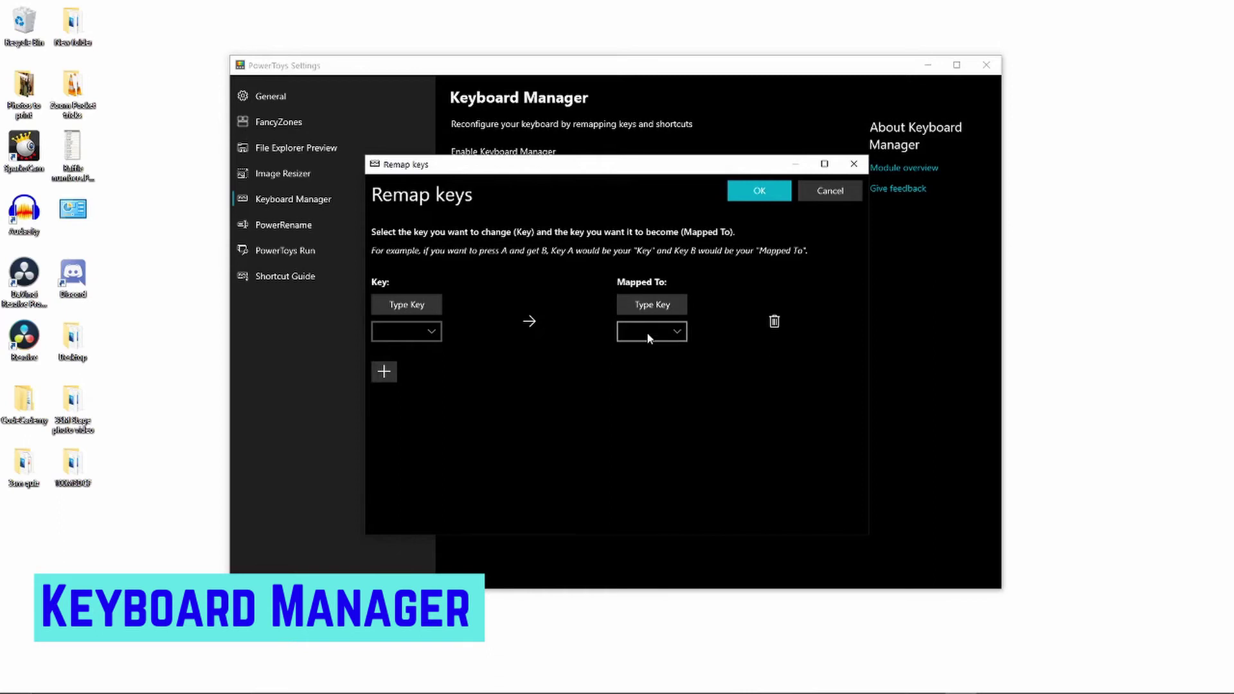
left_click(829, 192)
left_click(489, 352)
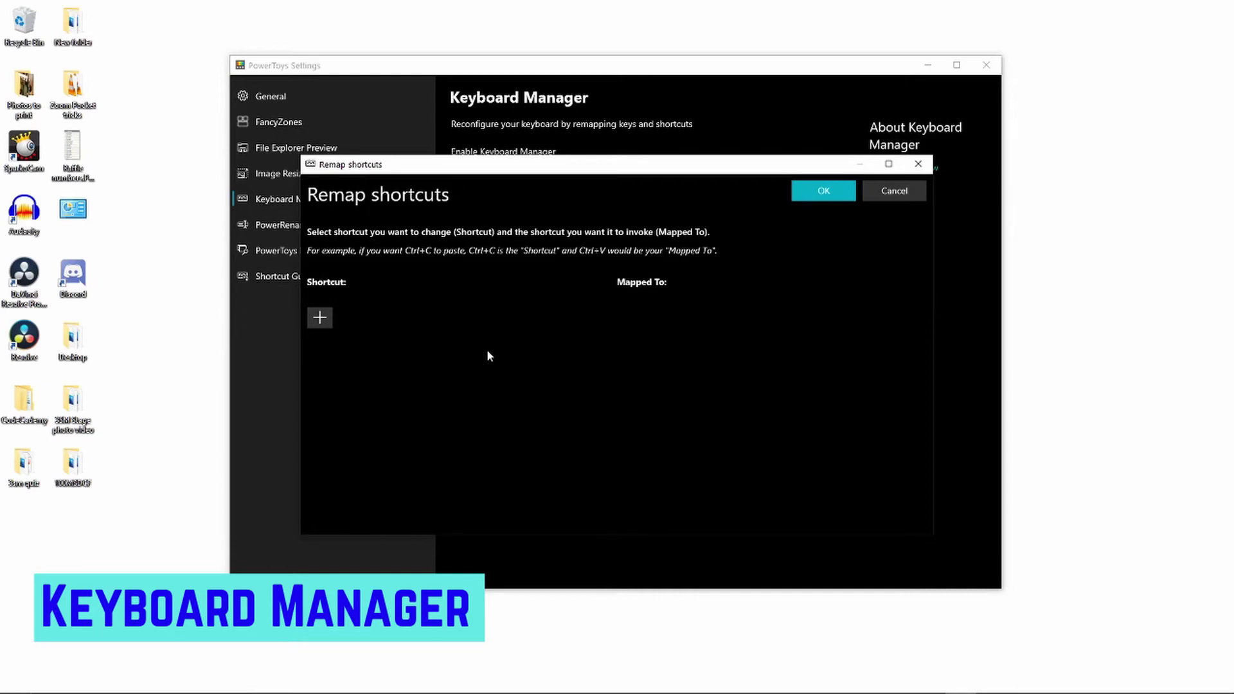
Add an empty shortcut remapping row in the Remap shortcuts dialog.
left_click(319, 328)
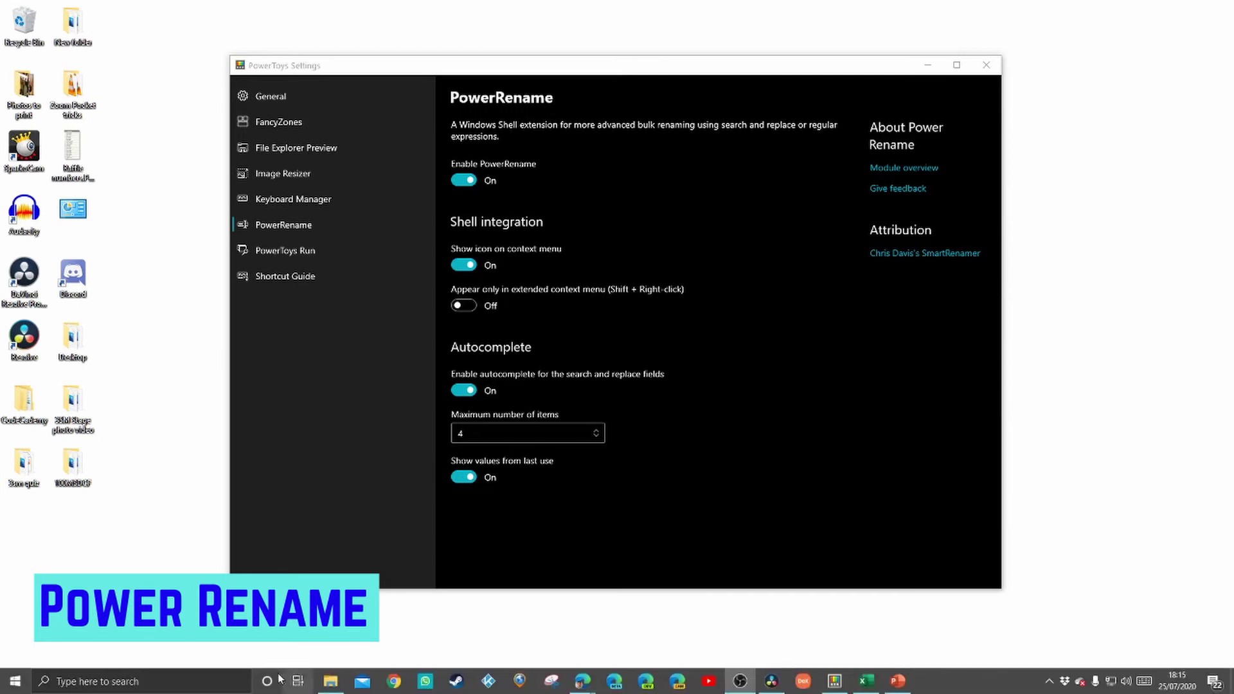
Bring the Powertoys folder forward, select all seven .txt files and show their context menu.
left_click(330, 682)
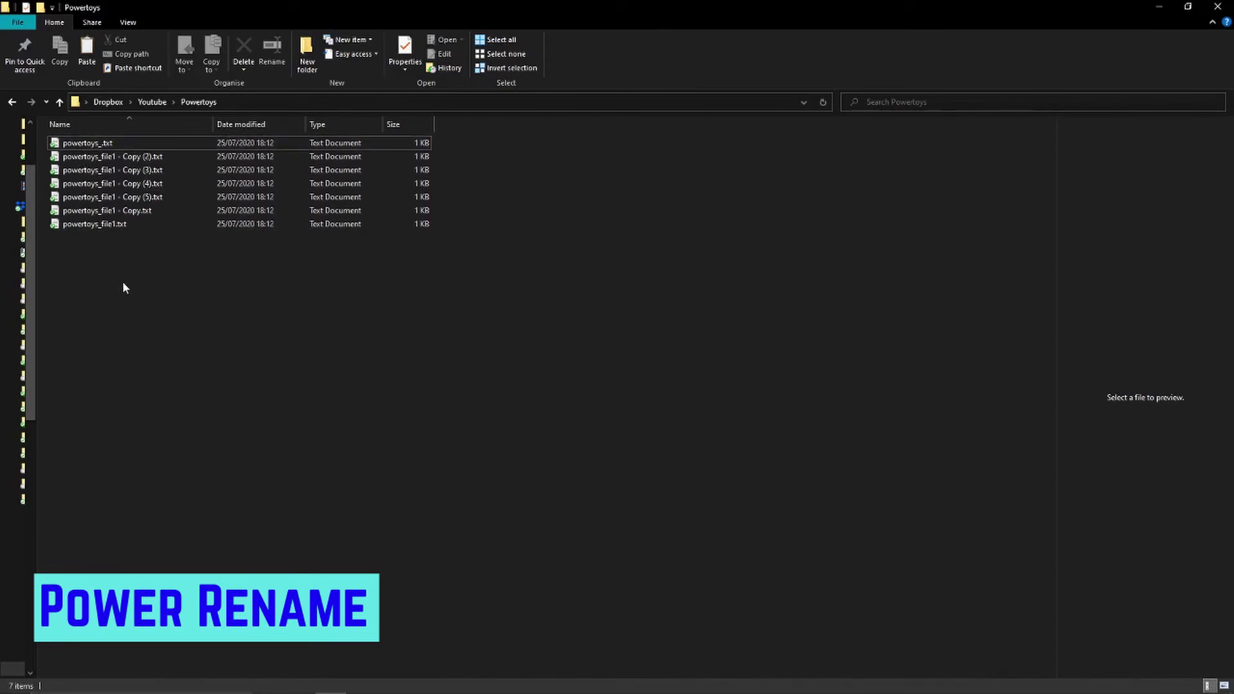
left_click_drag(101, 233, 118, 144)
right_click(119, 144)
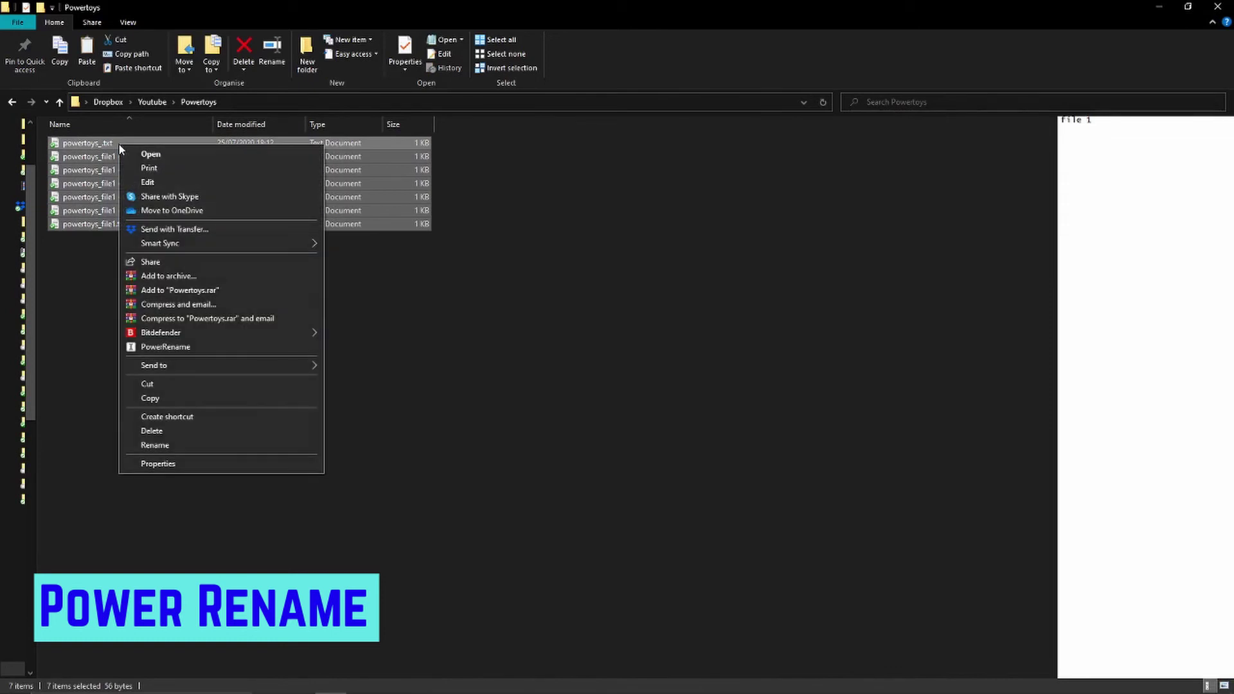
Start PowerRename on the seven files, searching for 'powertoys_' and replacing with 'TD_tech'.
left_click(188, 348)
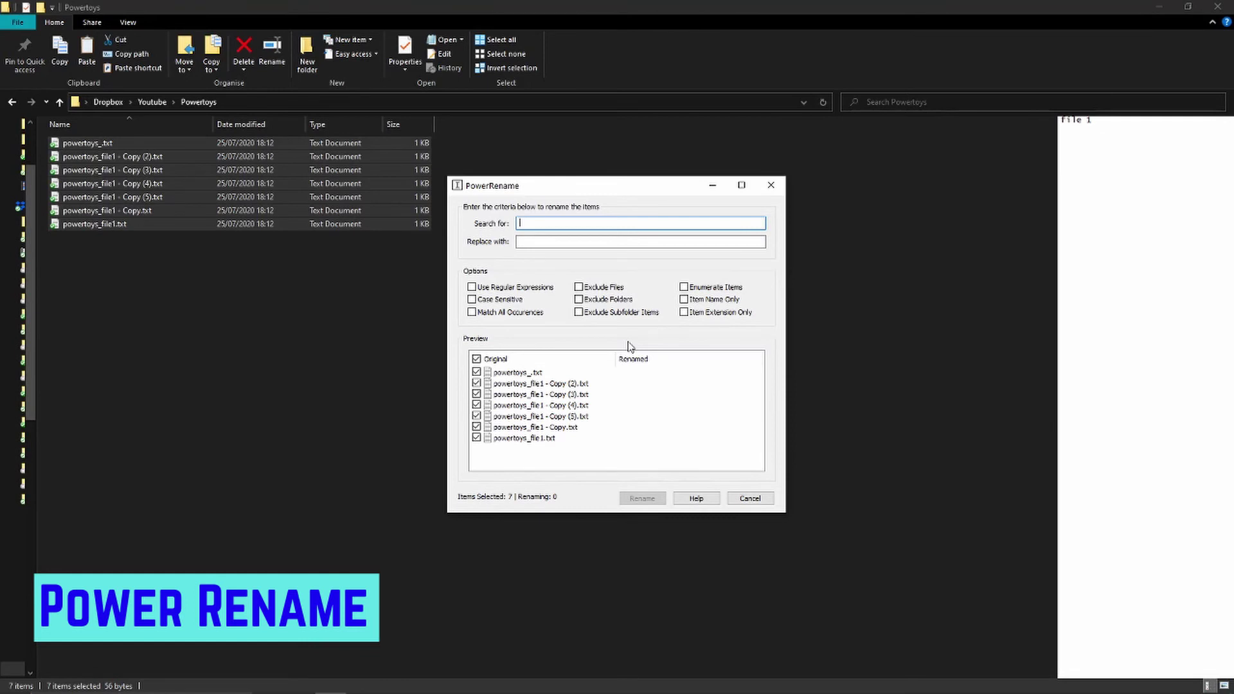
type("po")
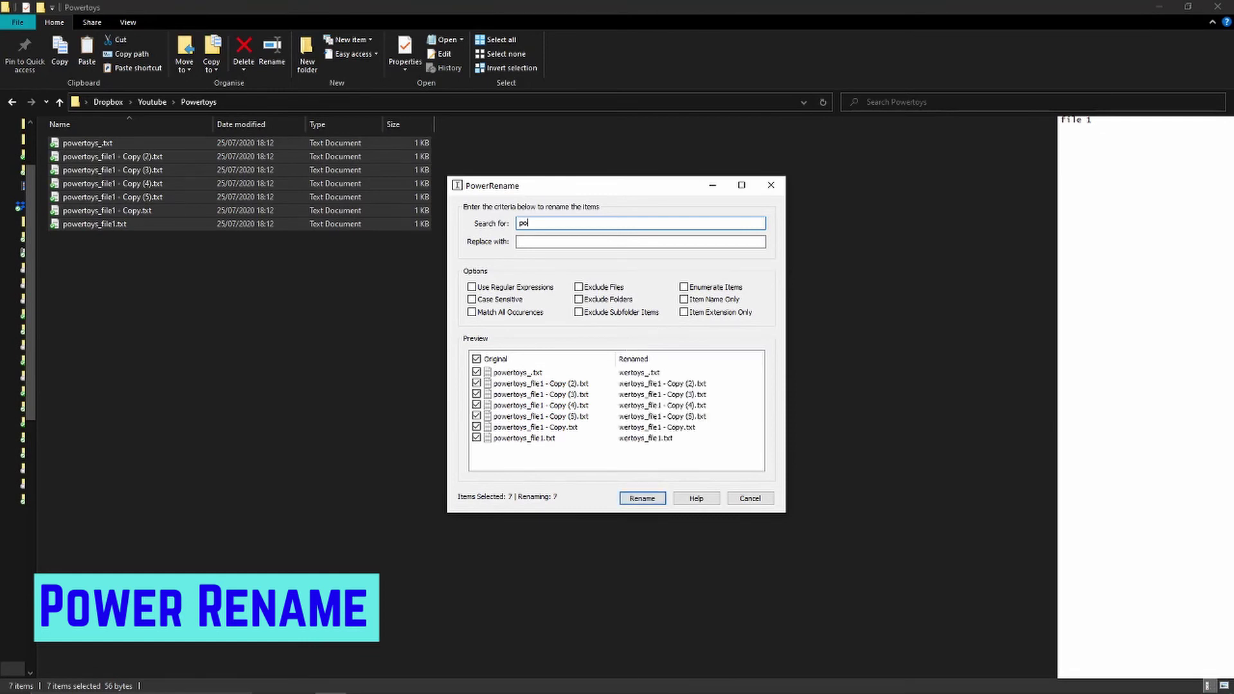
type("wertoys")
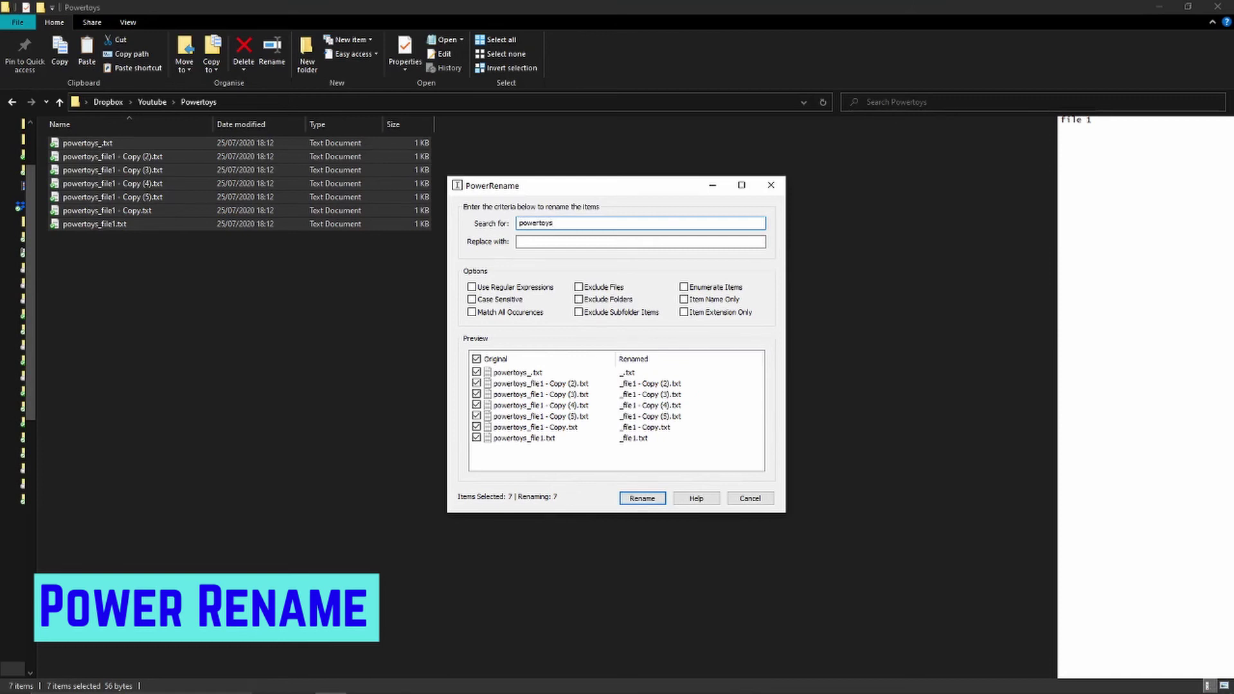
type("_")
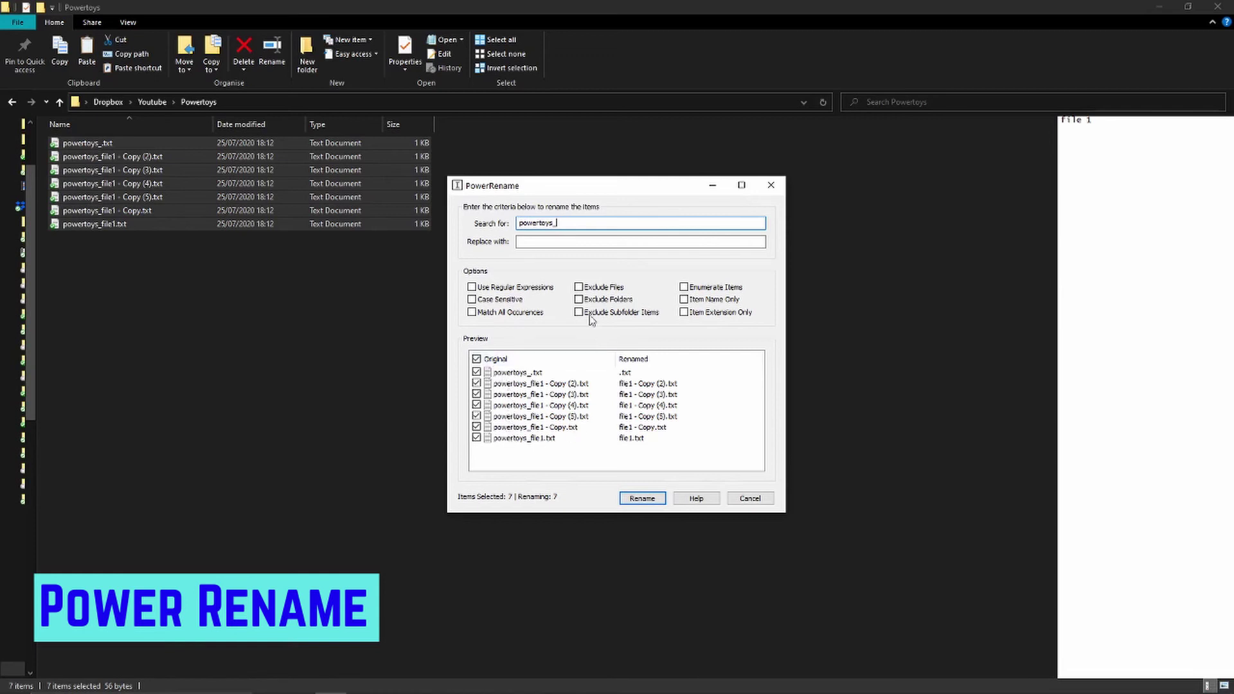
left_click(551, 242)
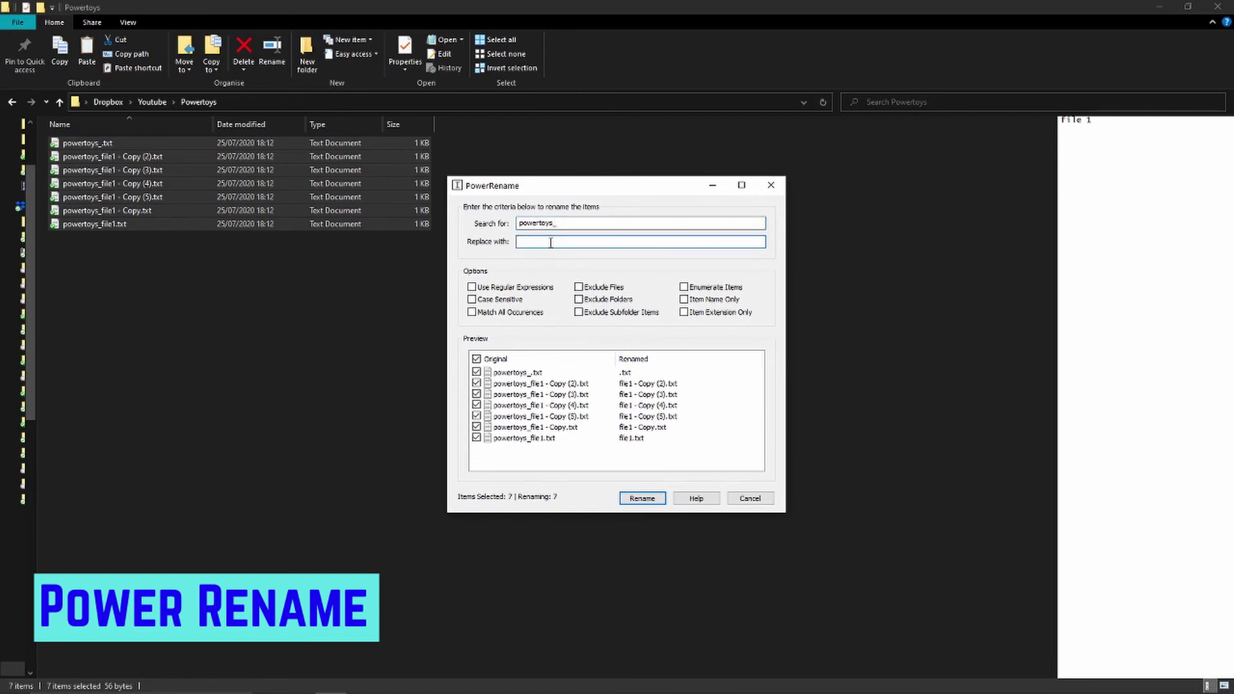
type("TD")
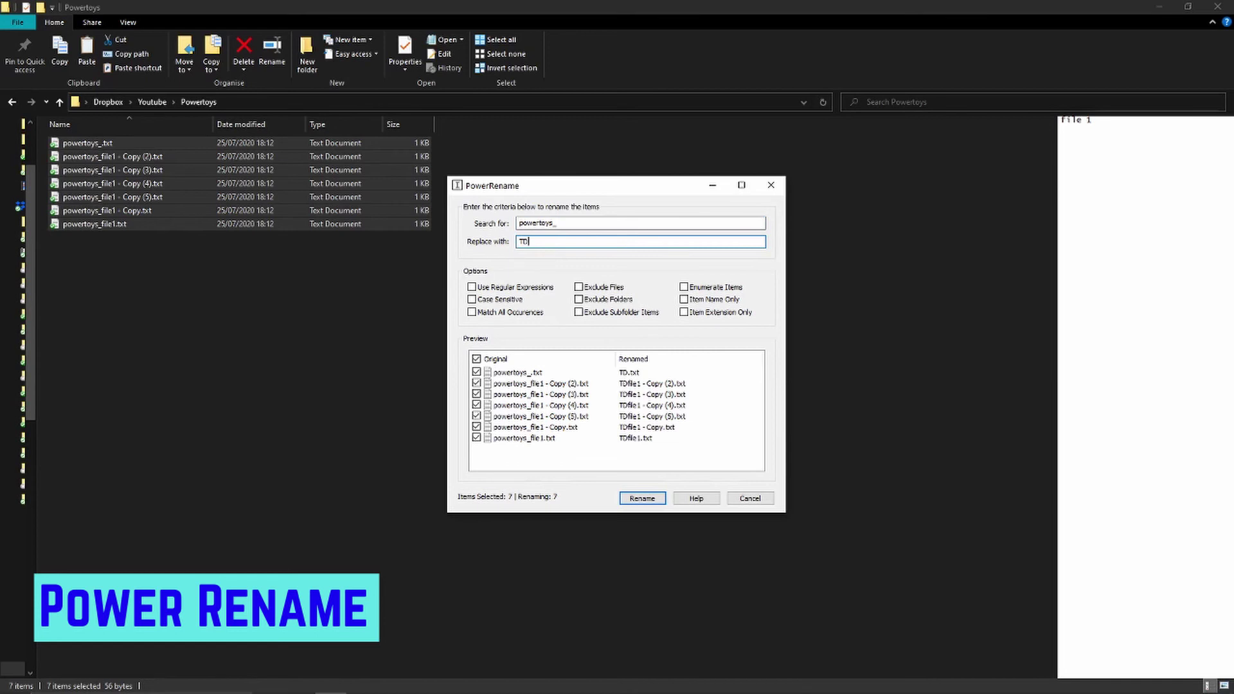
type("_tac")
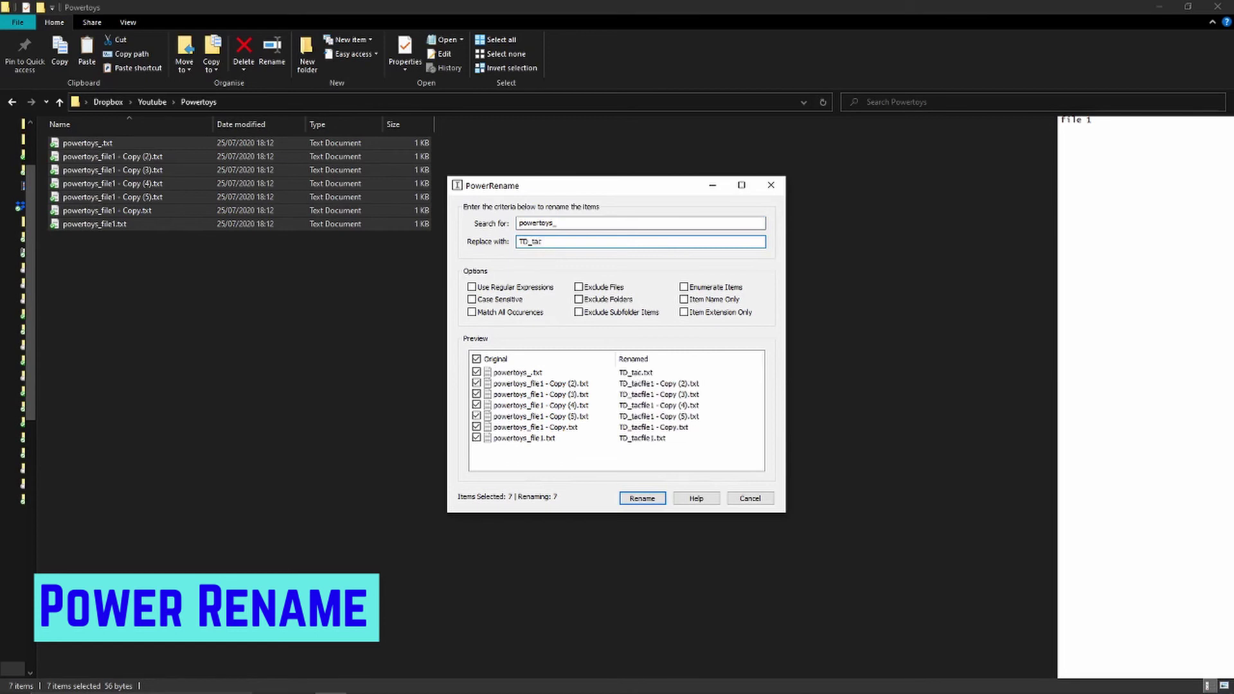
key("BackSpace")
type("e")
key("BackSpace")
key("BackSpace")
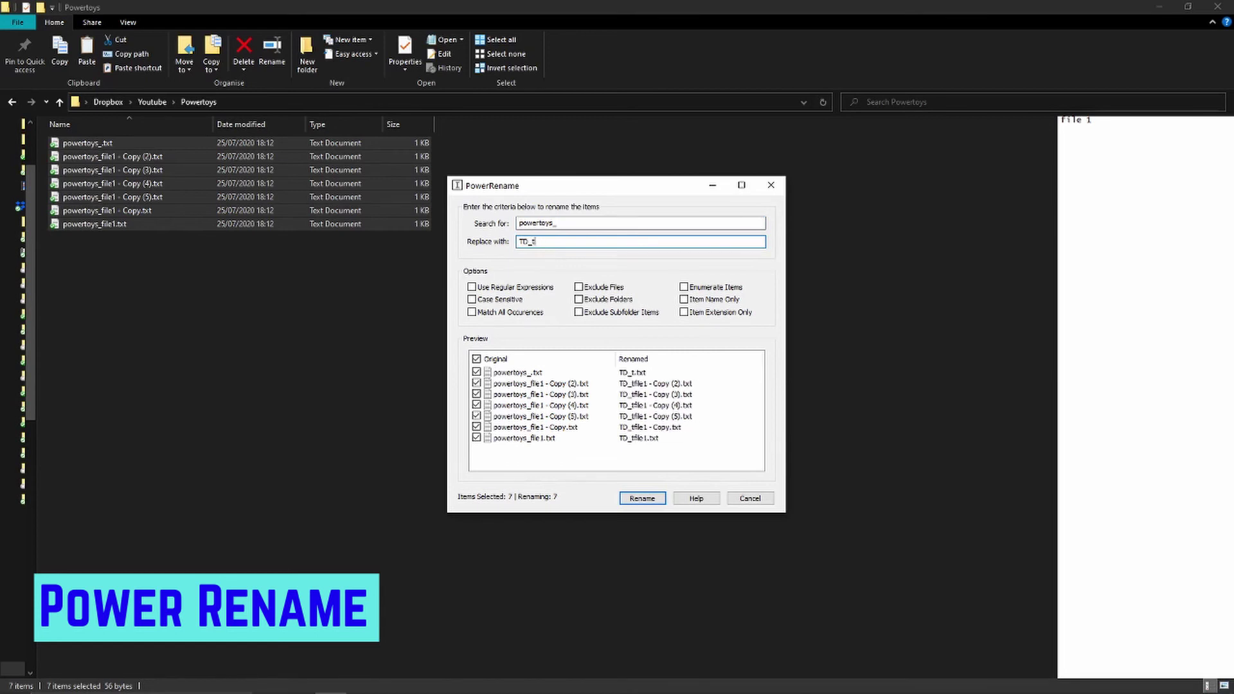
type("ech")
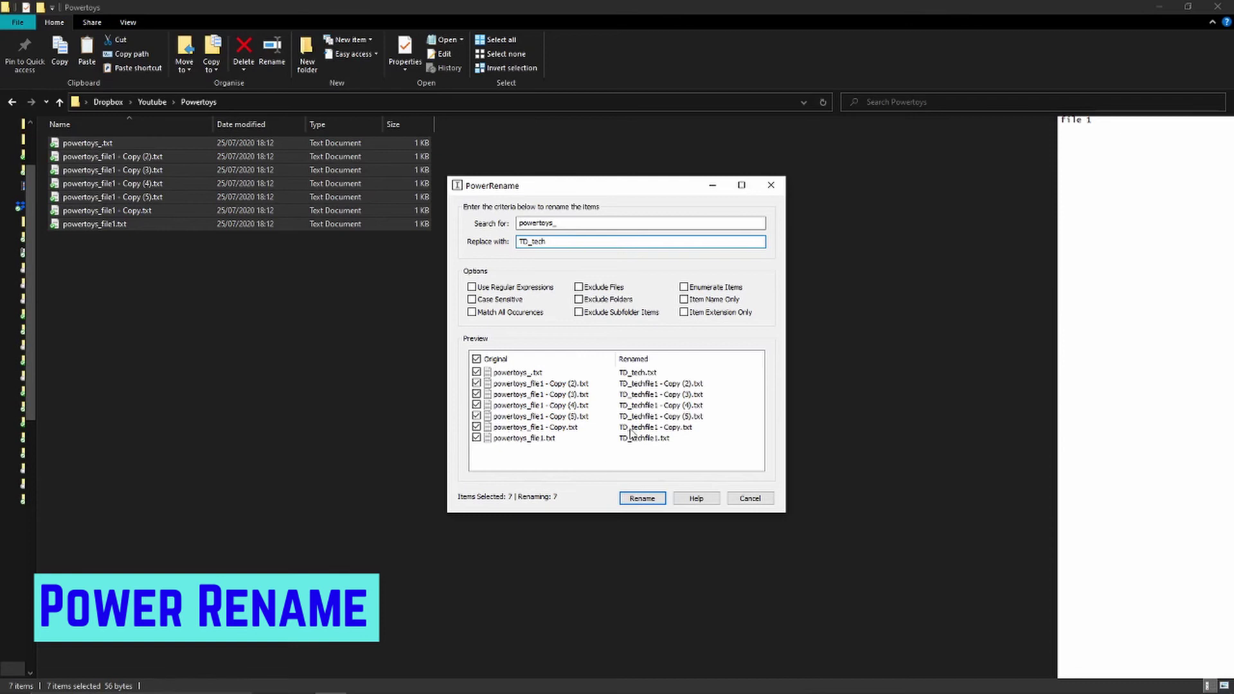
Apply the rename so all seven files get TD_tech names.
left_click(640, 501)
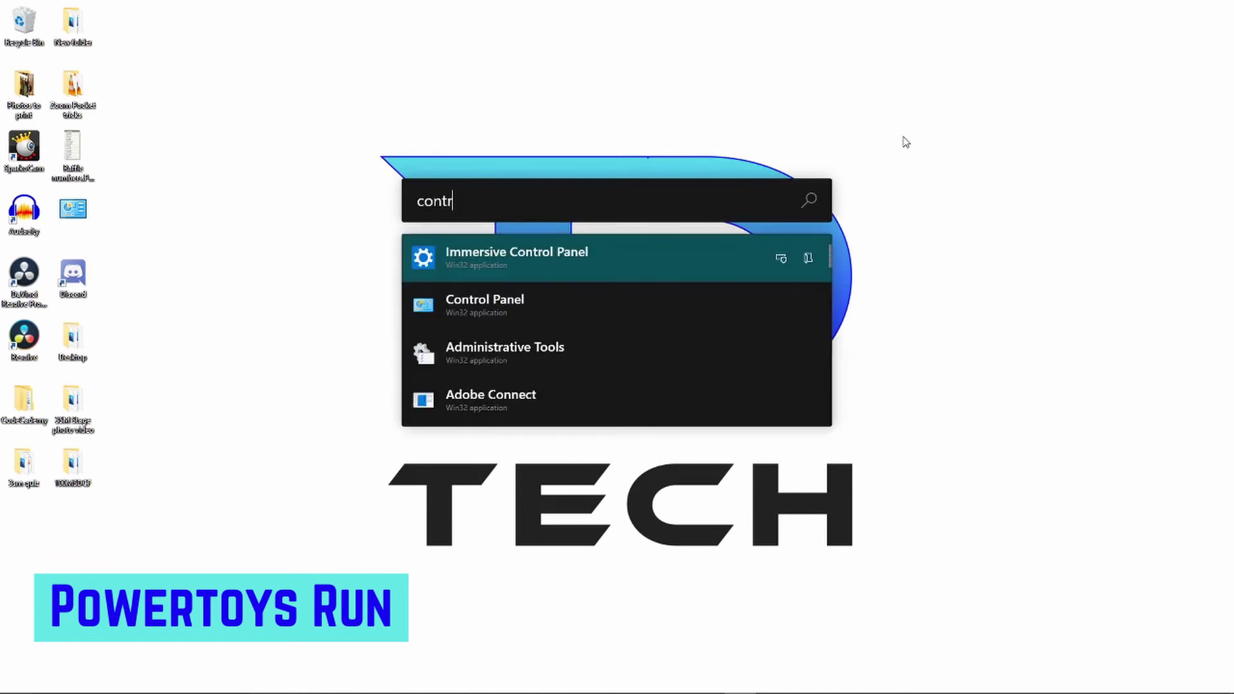
Search for 'control' in the PowerToys Run launcher.
type("l")
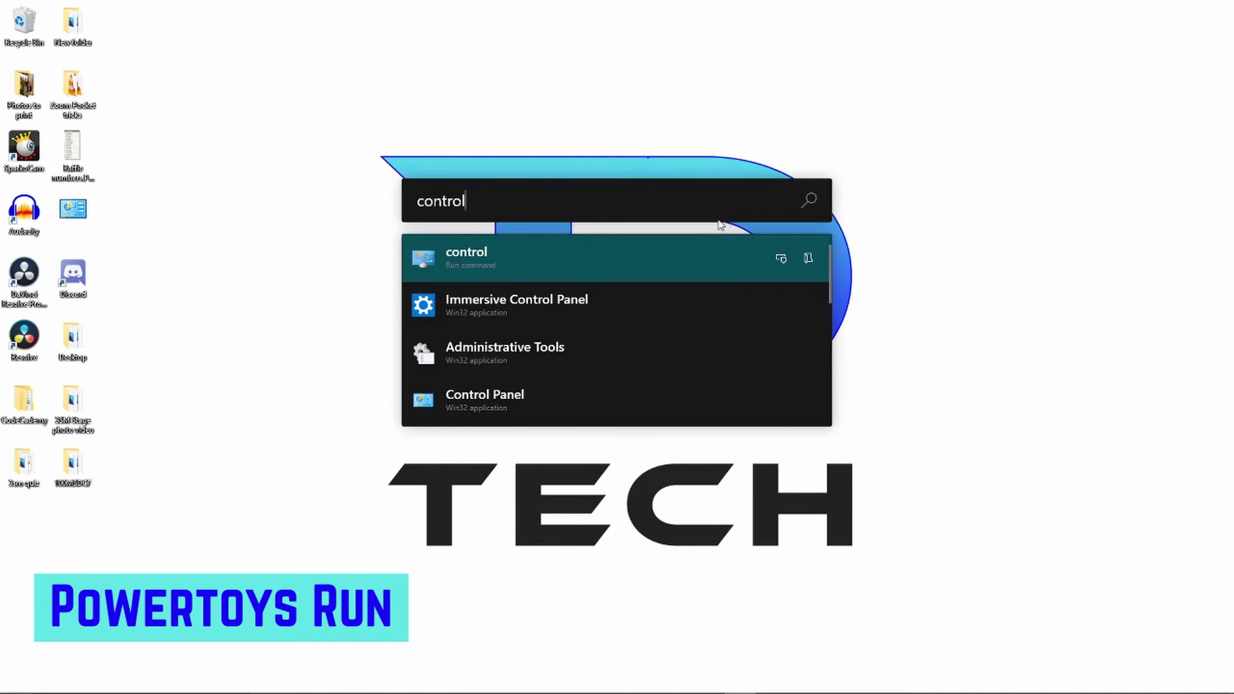
mouse_move(106, 676)
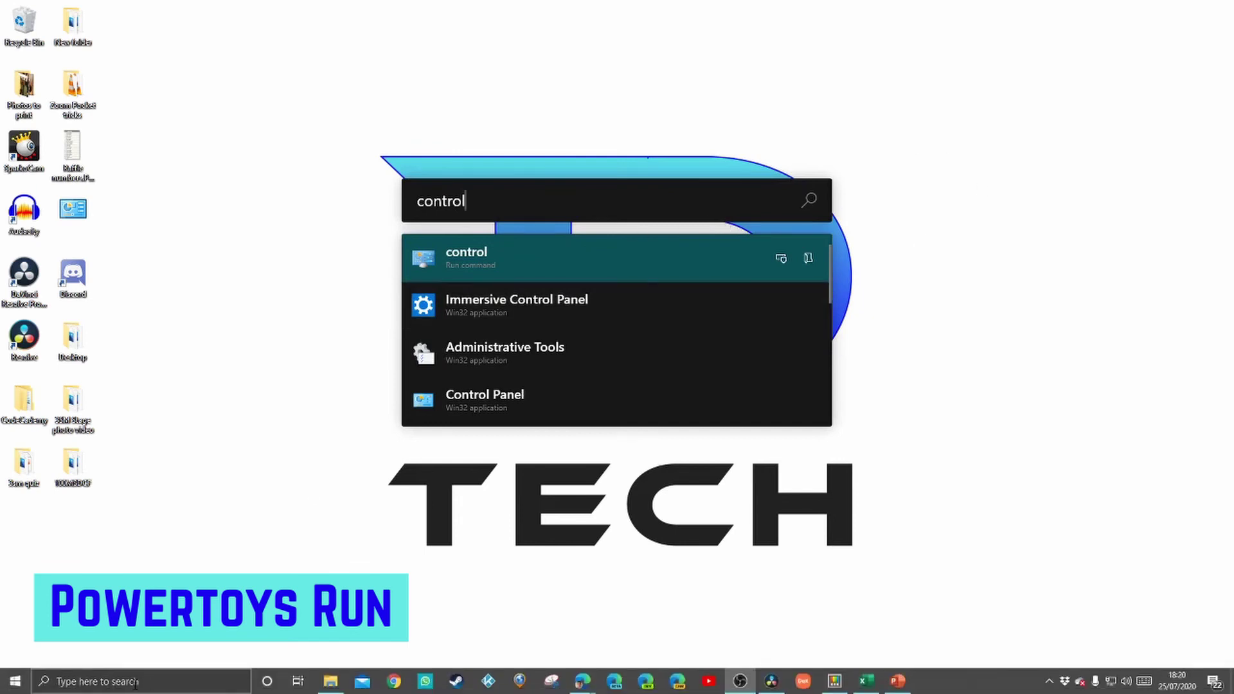